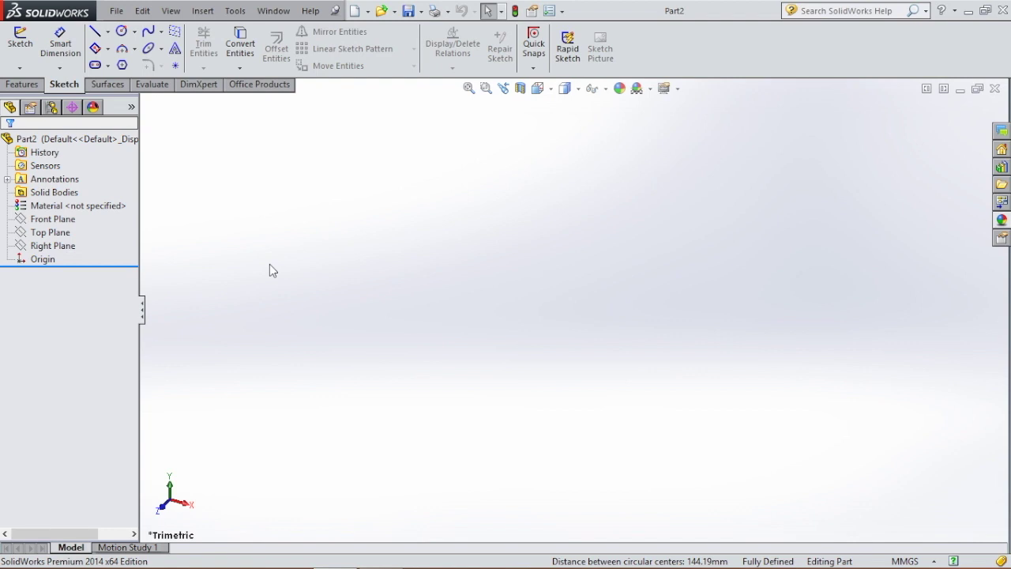
# Step: Start a sketch on the Front Plane and draw a vertical centerline about 95 mm long upward from the origin
pyautogui.click(52, 221)
pyautogui.click(52, 221)
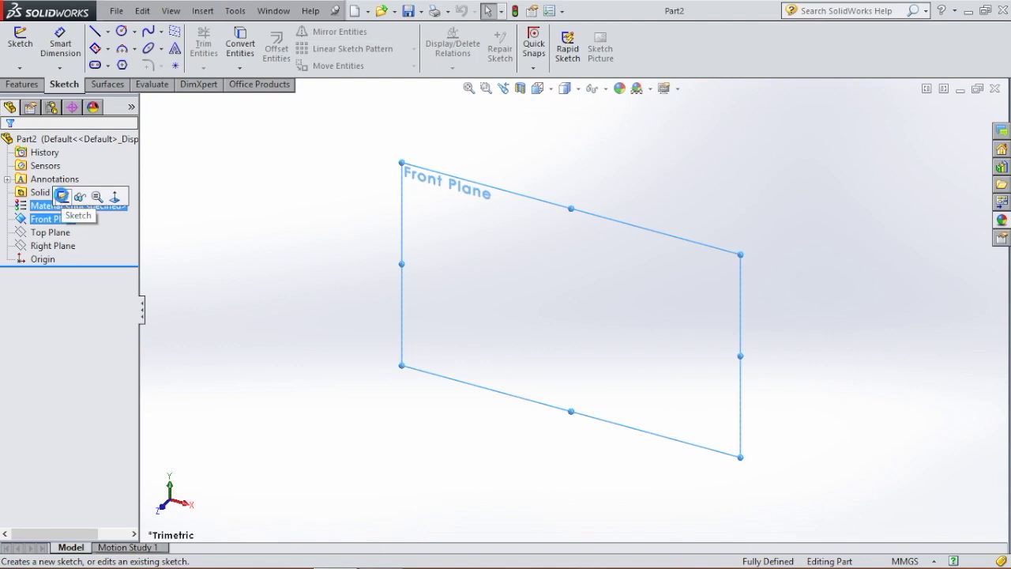
pyautogui.click(61, 195)
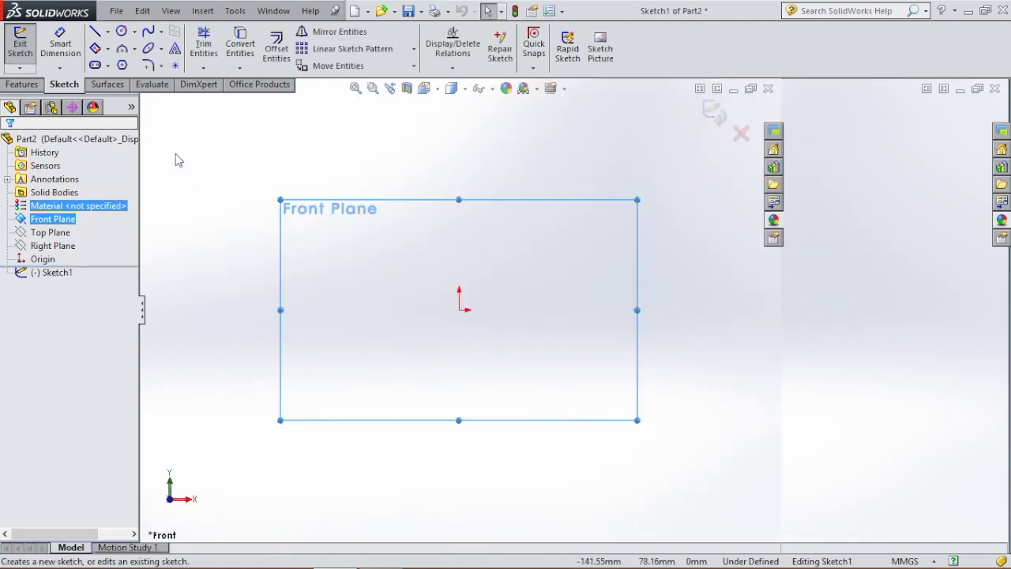
pyautogui.click(108, 32)
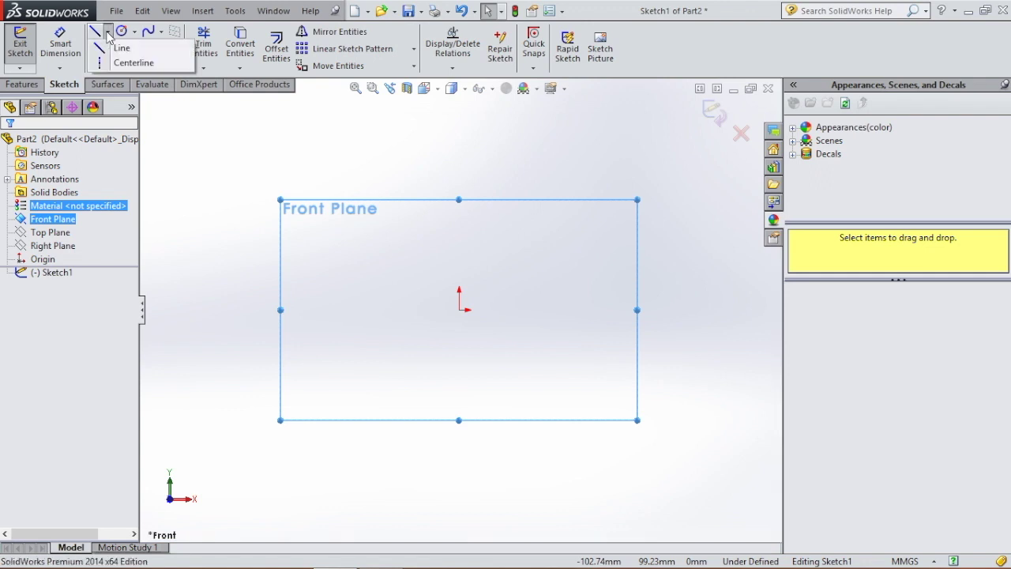
pyautogui.click(130, 63)
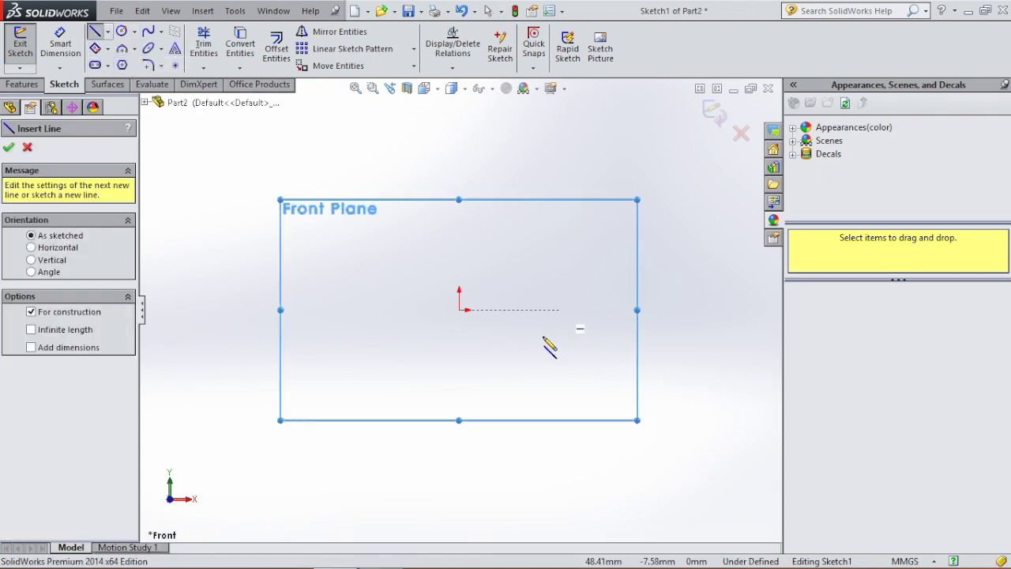
pyautogui.click(461, 310)
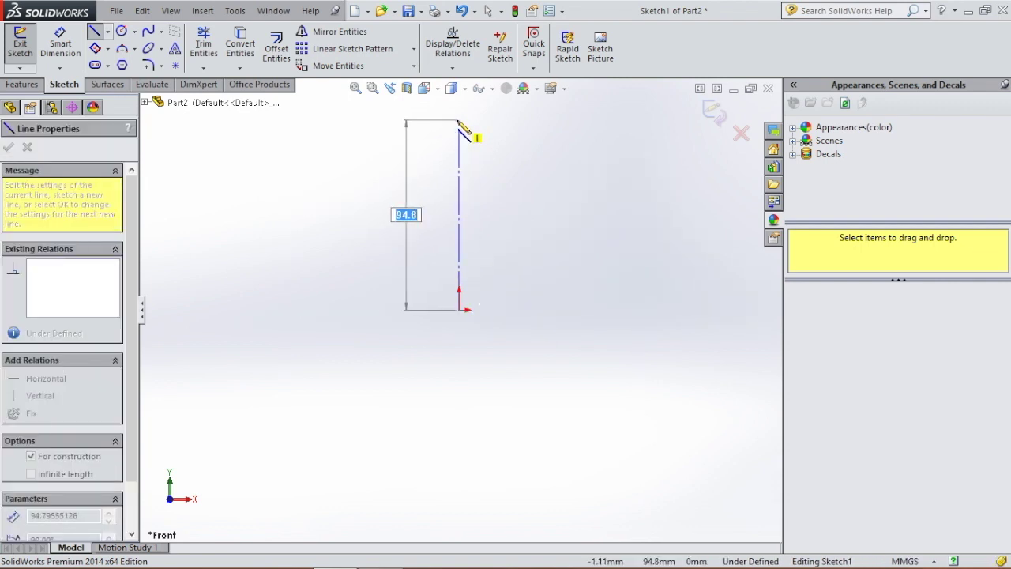
pyautogui.click(459, 120)
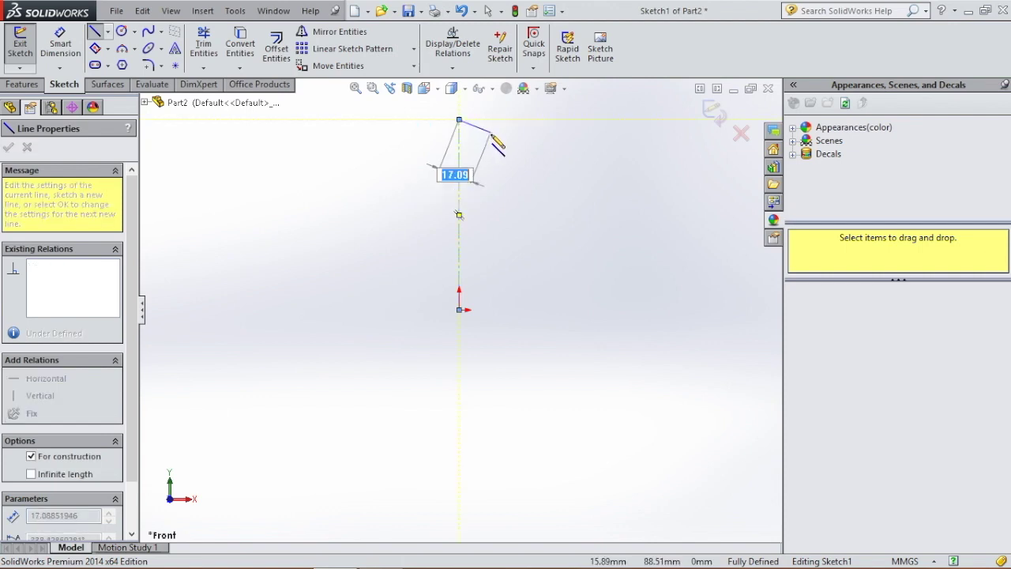
pyautogui.press('Escape')
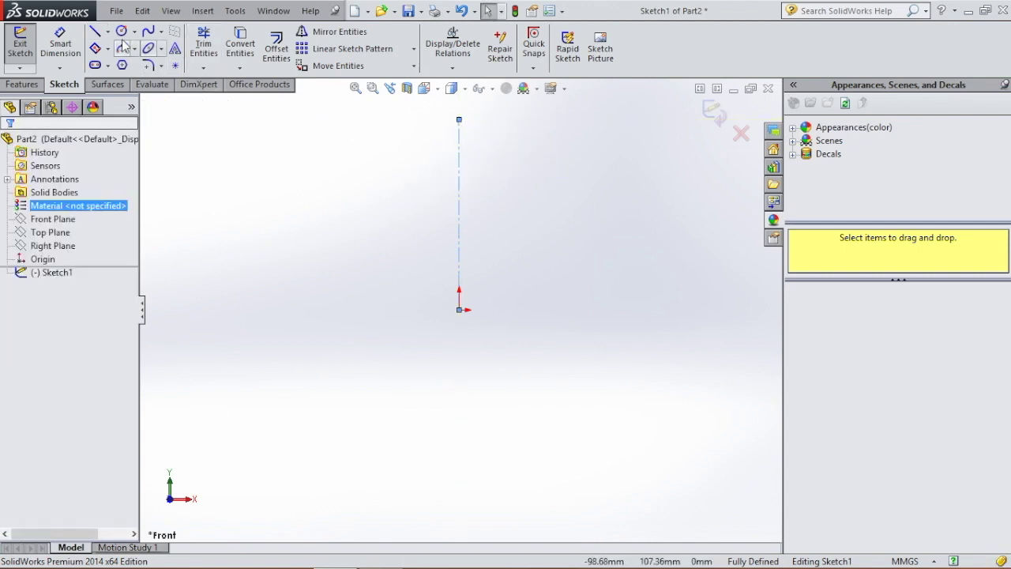
# Step: Draw a horizontal centerline about 59 mm long to the right from the upper end of the vertical centerline
pyautogui.click(108, 32)
pyautogui.click(128, 63)
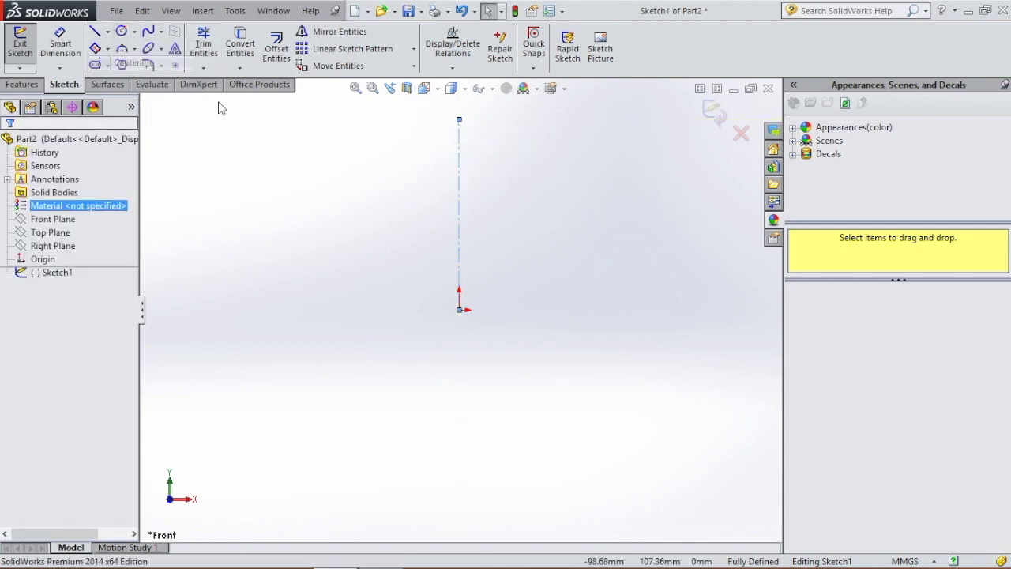
pyautogui.click(459, 119)
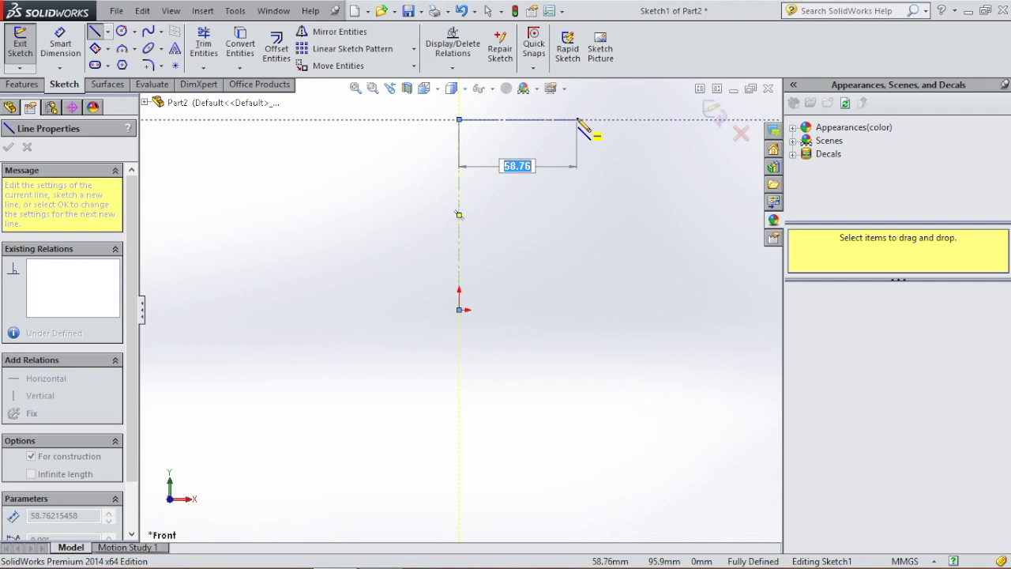
pyautogui.click(577, 120)
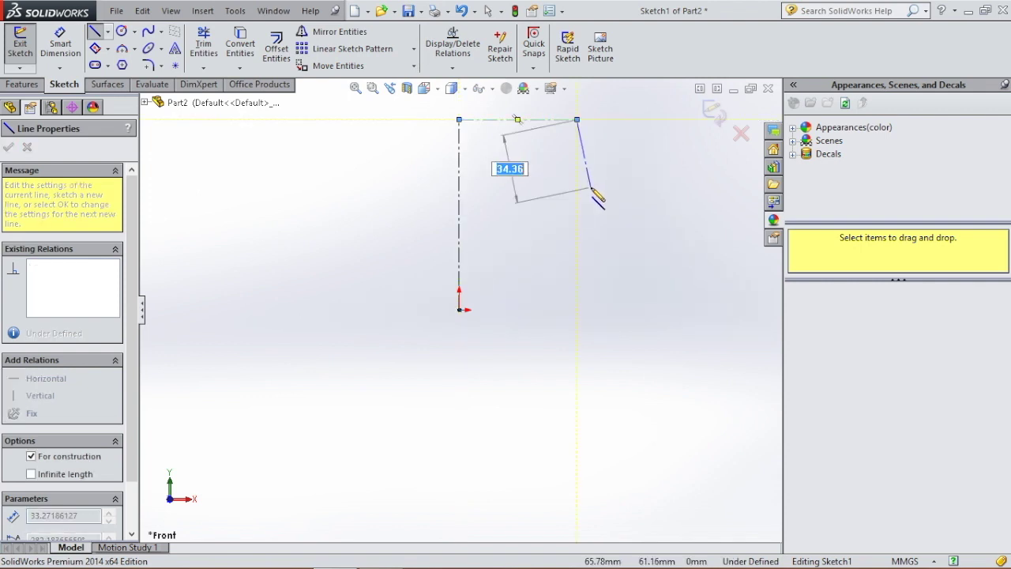
pyautogui.press('Escape')
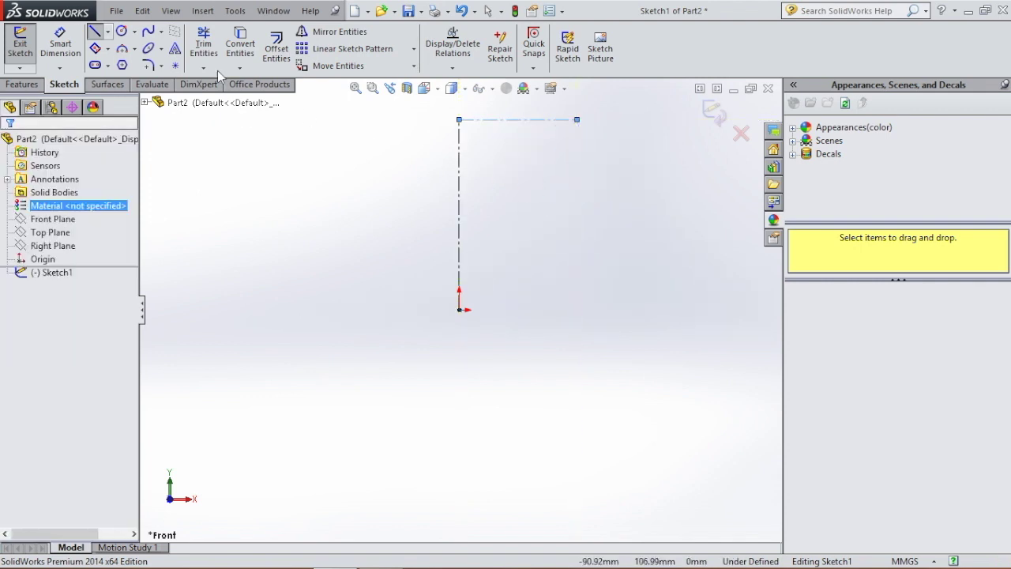
# Step: Draw a horizontal centerline about 88 mm long to the right from the vertical centerline, about 54 mm above the origin
pyautogui.click(108, 31)
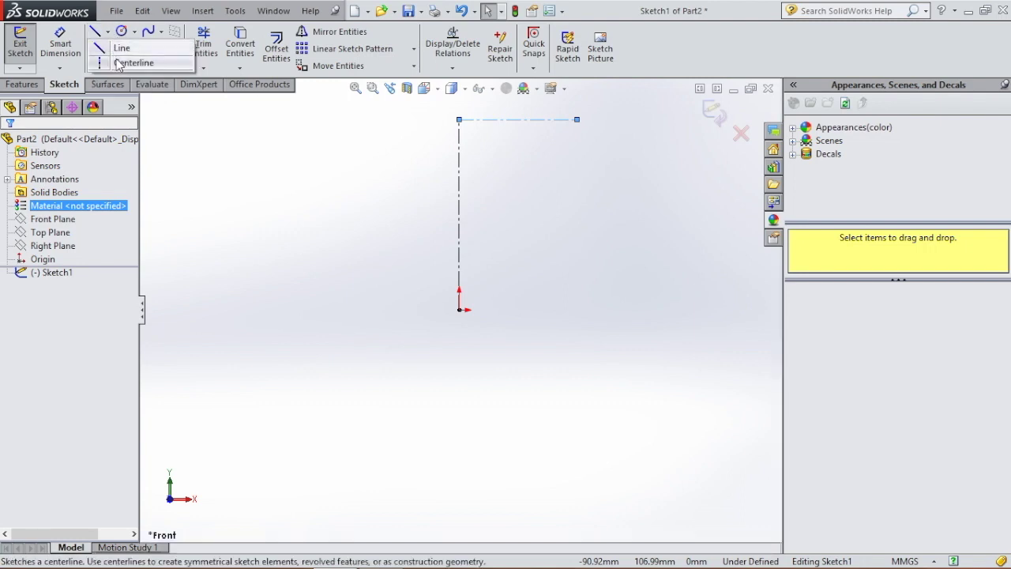
pyautogui.click(121, 66)
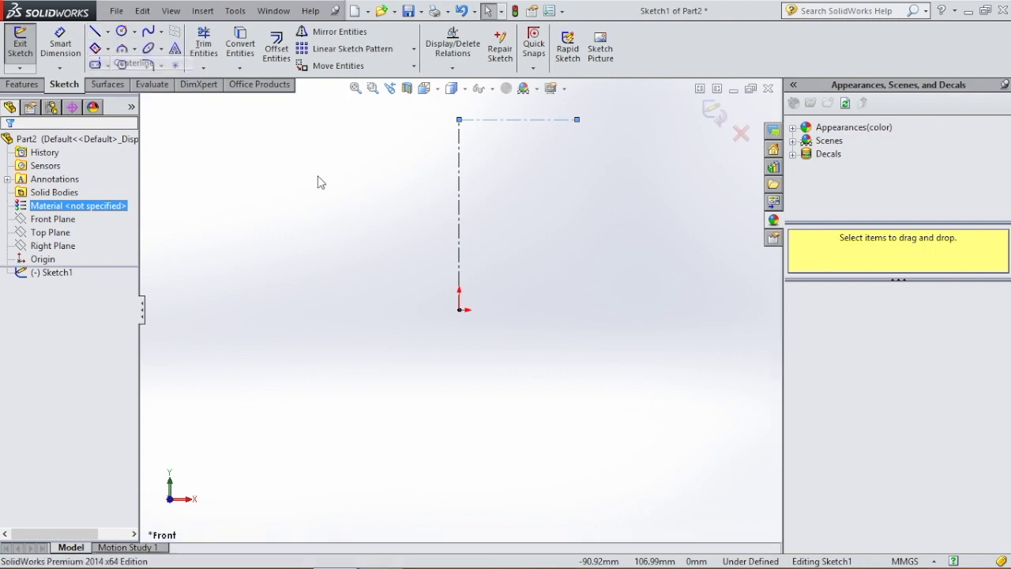
pyautogui.click(459, 201)
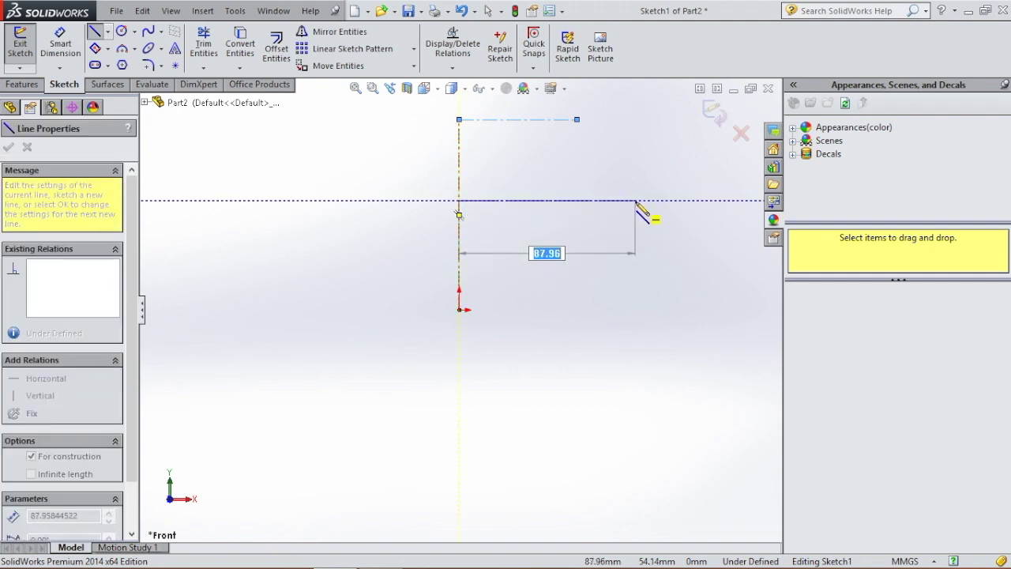
pyautogui.click(636, 203)
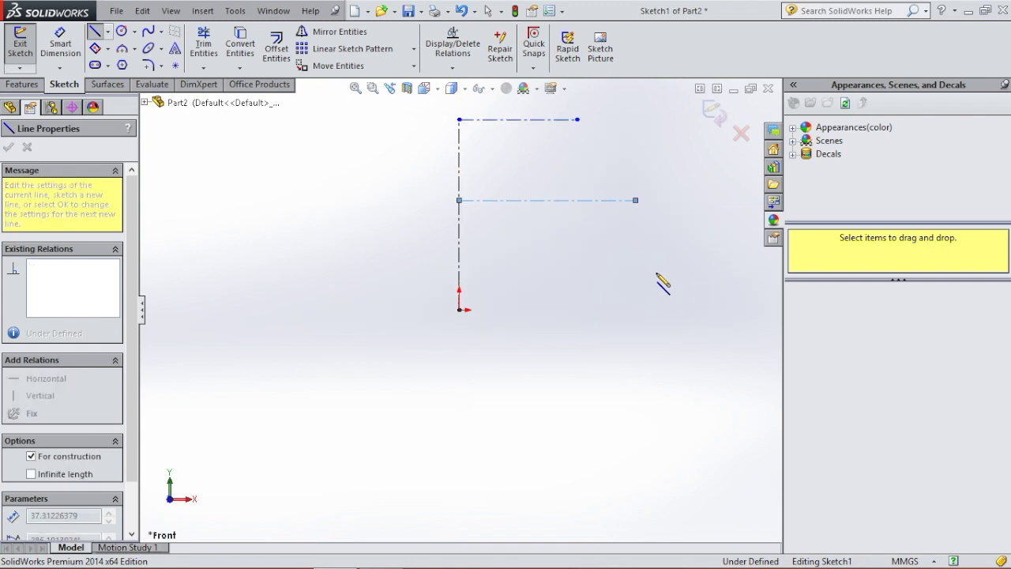
pyautogui.press('Escape')
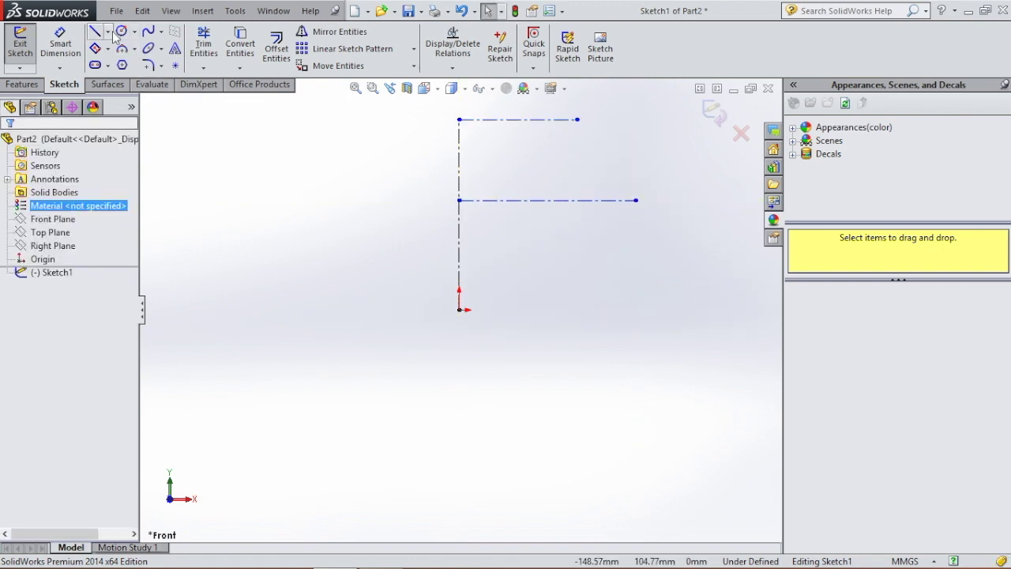
# Step: Draw a horizontal centerline about 31 mm long to the right from the origin
pyautogui.click(107, 32)
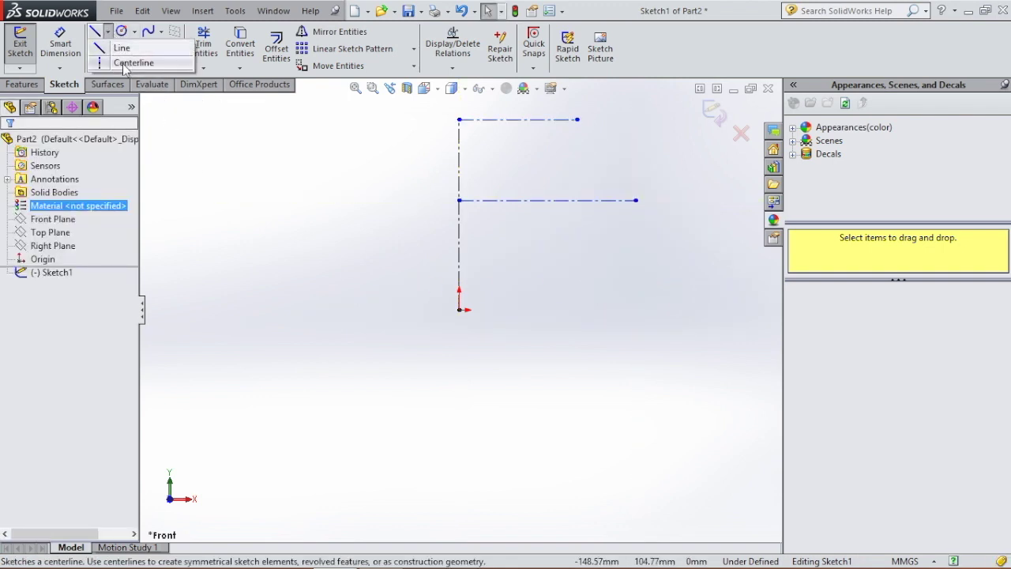
pyautogui.click(124, 64)
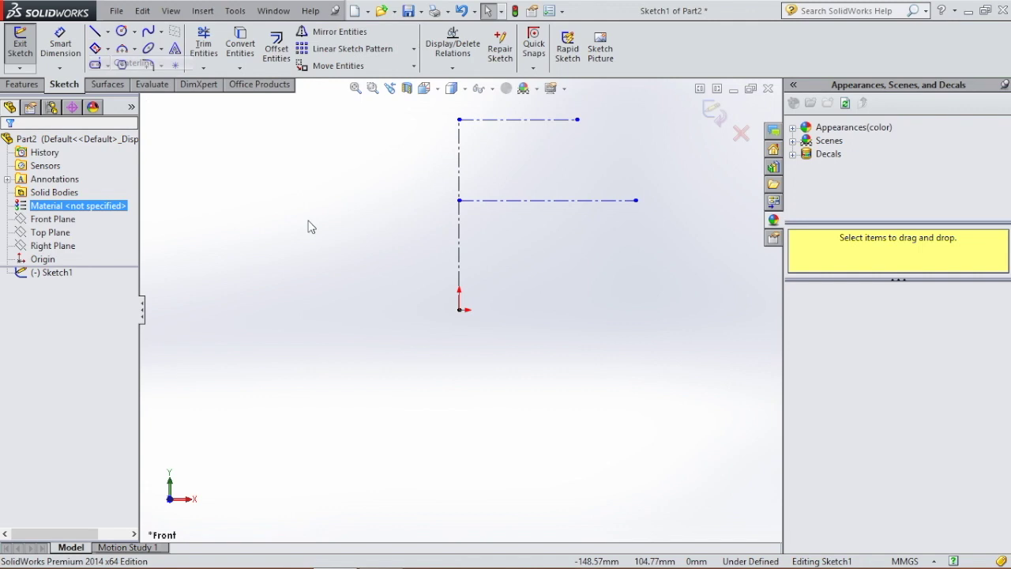
pyautogui.click(459, 310)
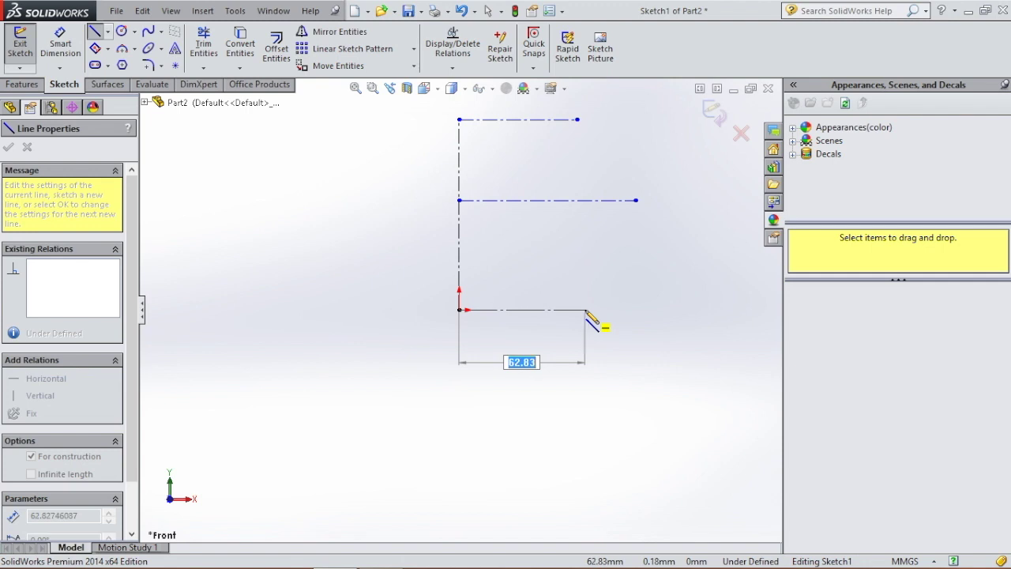
pyautogui.click(519, 309)
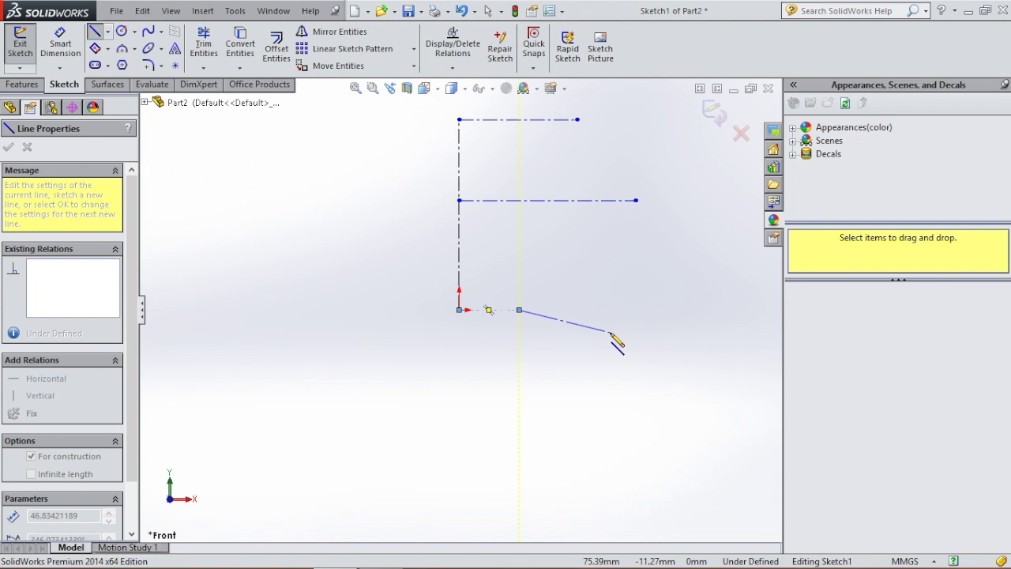
pyautogui.press('Escape')
pyautogui.press('Escape')
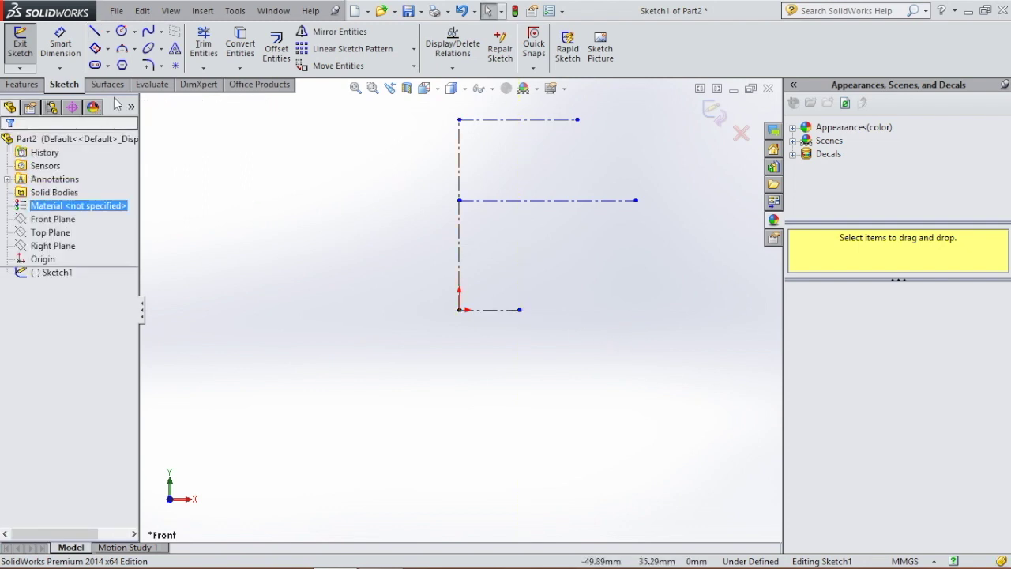
pyautogui.click(265, 159)
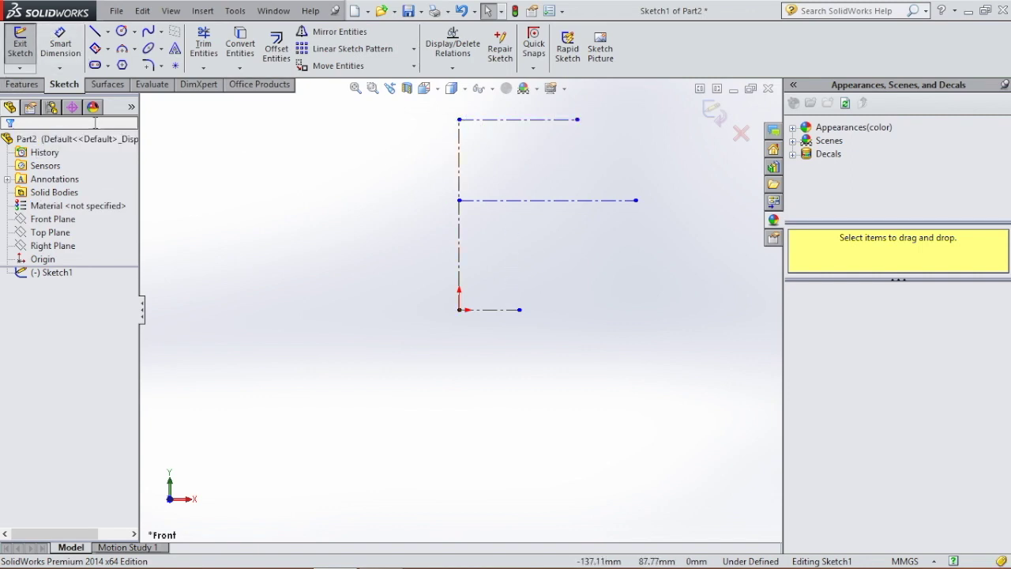
# Step: Dimension the vertical centerline's length and set it to 97 mm
pyautogui.click(62, 49)
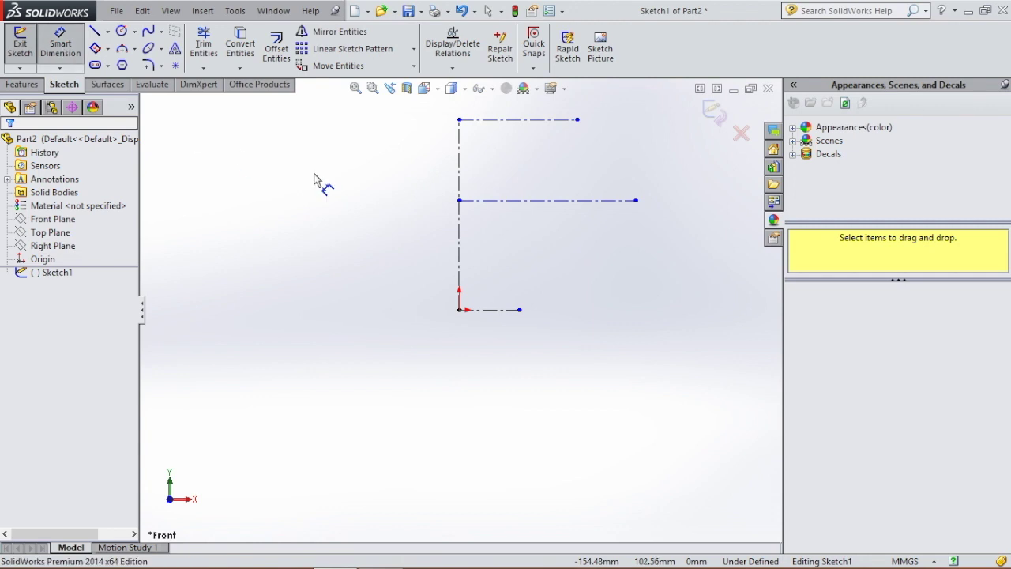
pyautogui.click(460, 260)
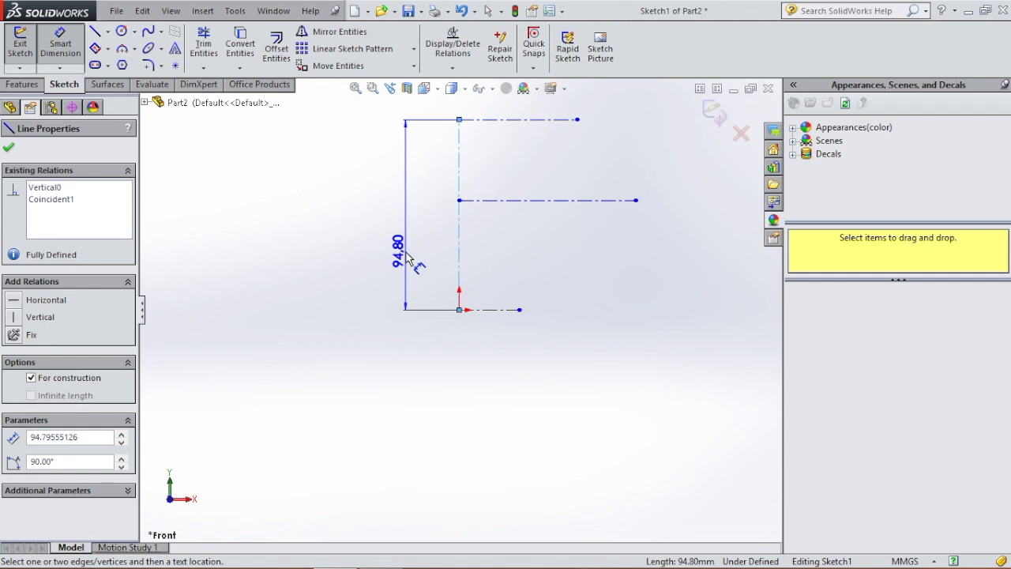
pyautogui.click(407, 258)
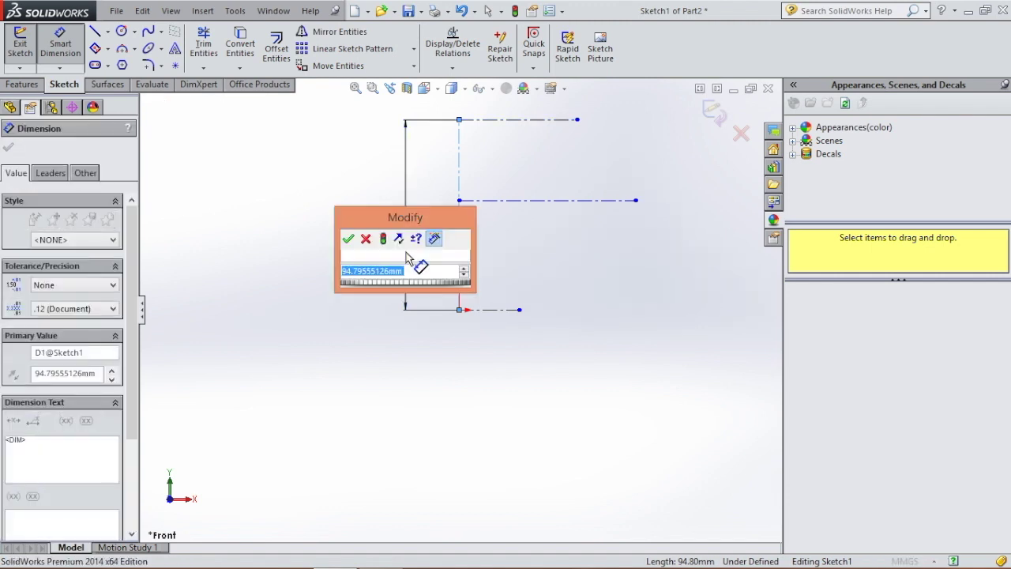
pyautogui.write('97')
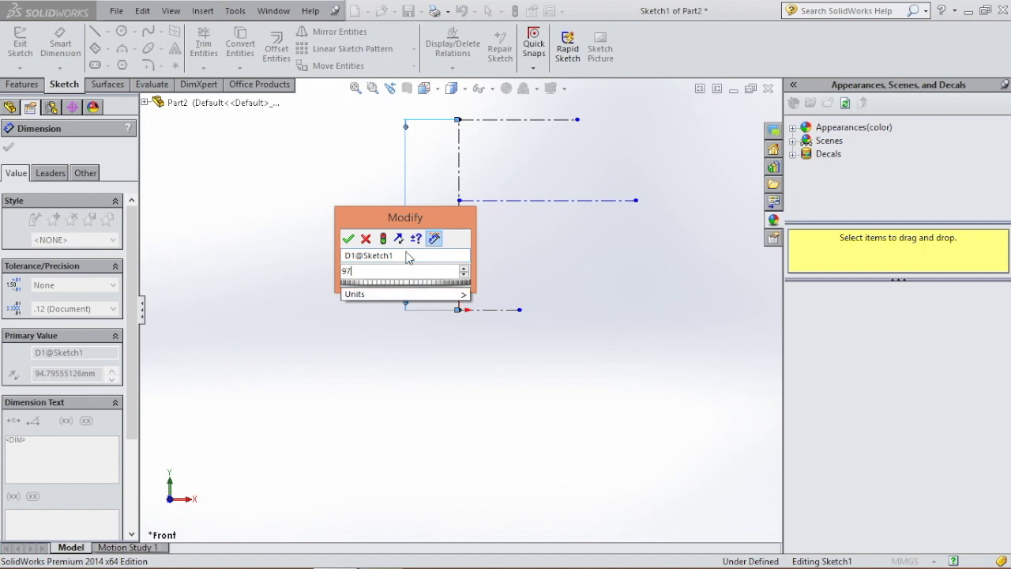
pyautogui.press('Return')
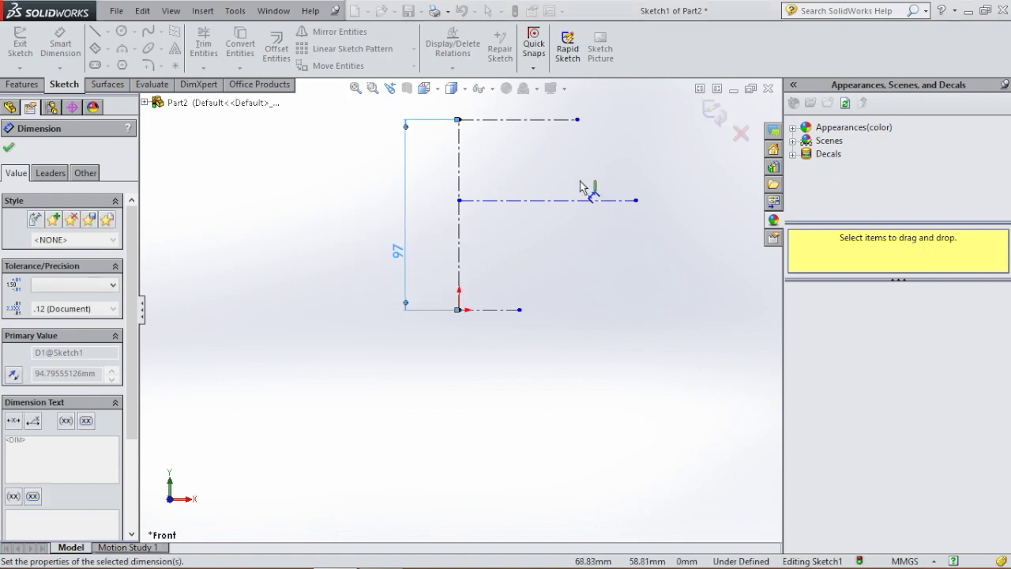
# Step: Dimension the uppermost horizontal centerline's length and set it to 42.5 mm
pyautogui.click(527, 120)
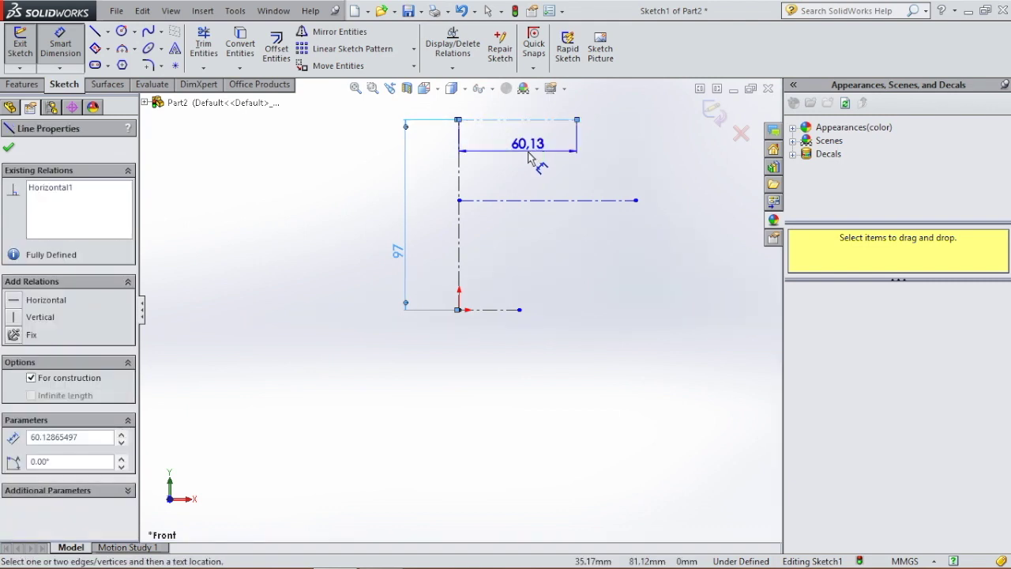
pyautogui.click(530, 158)
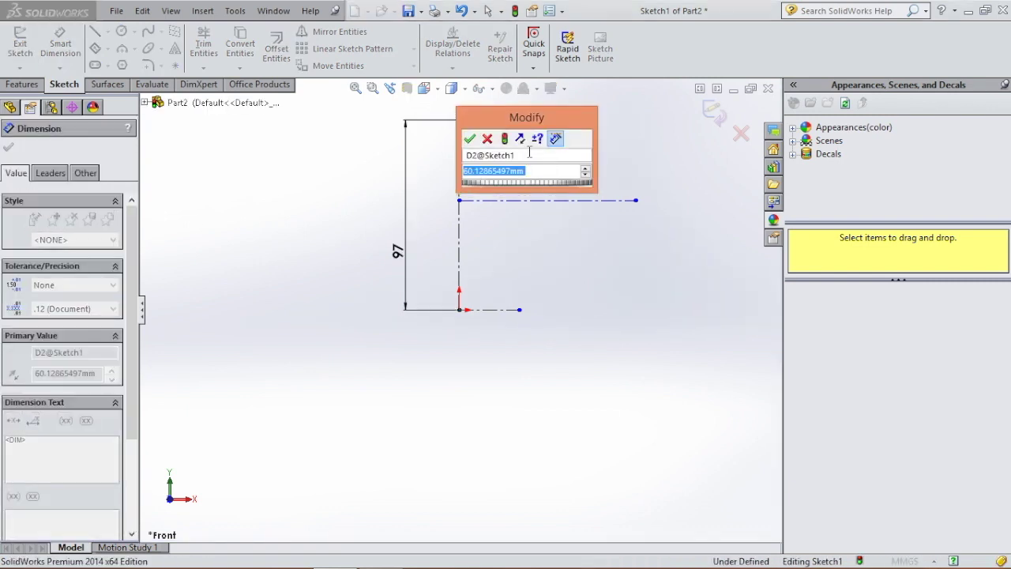
pyautogui.write('42.5')
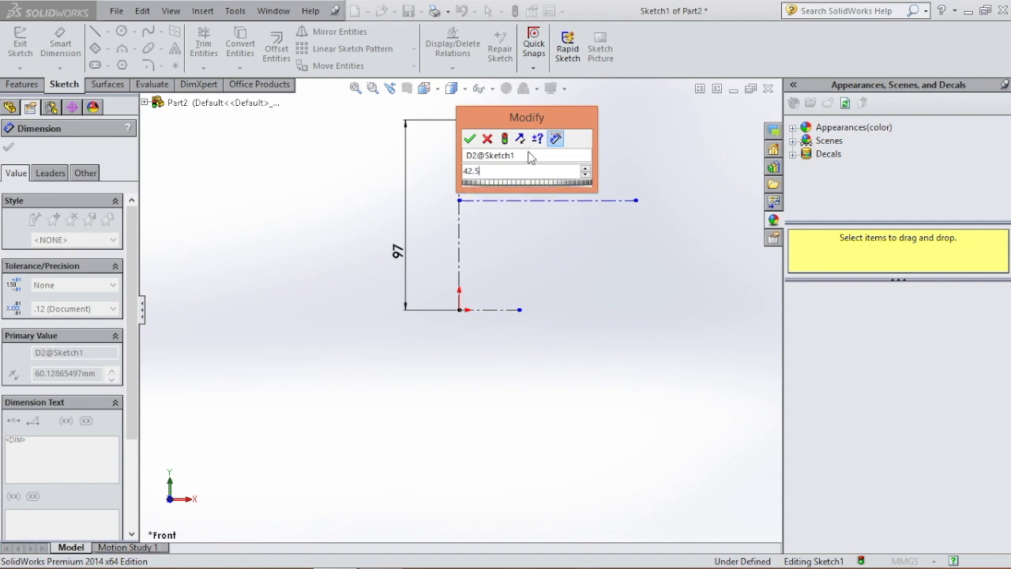
pyautogui.press('Escape')
pyautogui.press('Return')
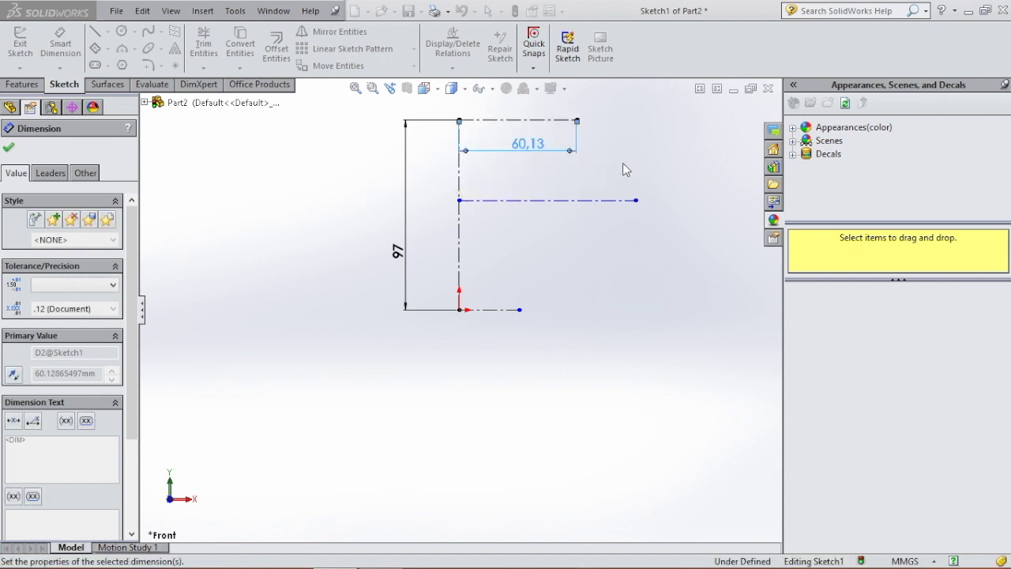
# Step: Dimension the middle horizontal centerline's length and set it to 55 mm
pyautogui.click(559, 202)
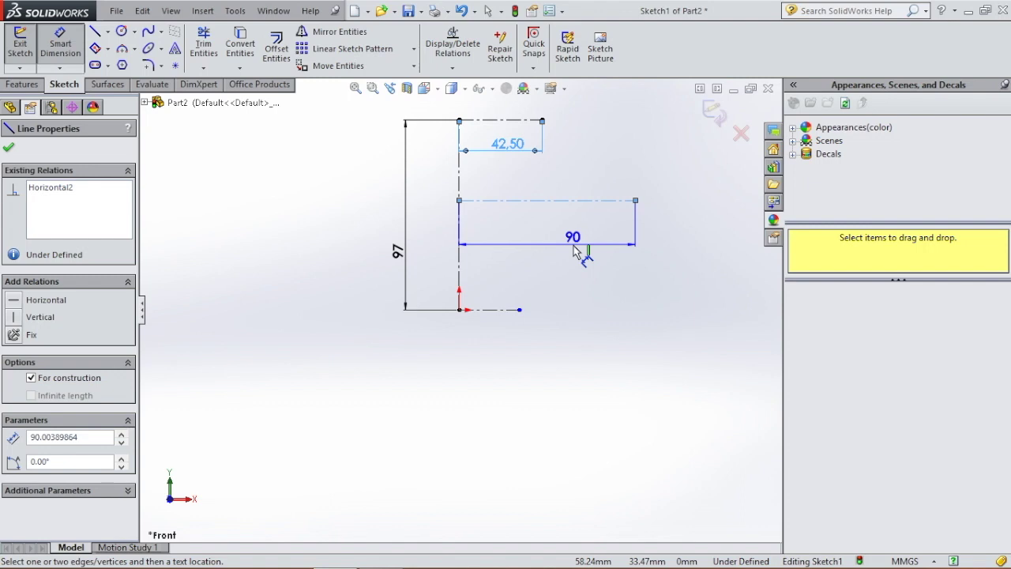
pyautogui.click(574, 251)
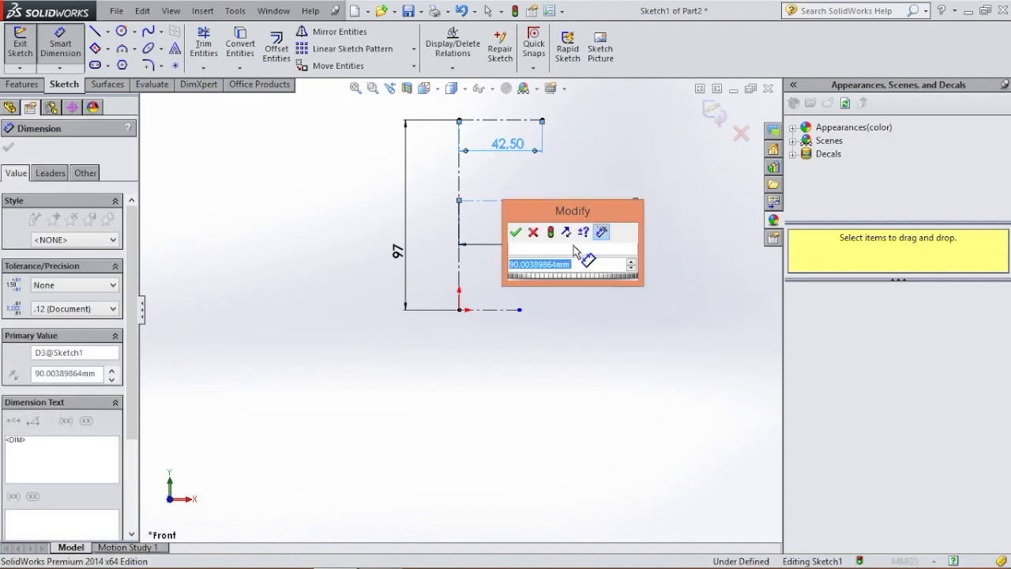
pyautogui.write('55')
pyautogui.press('Return')
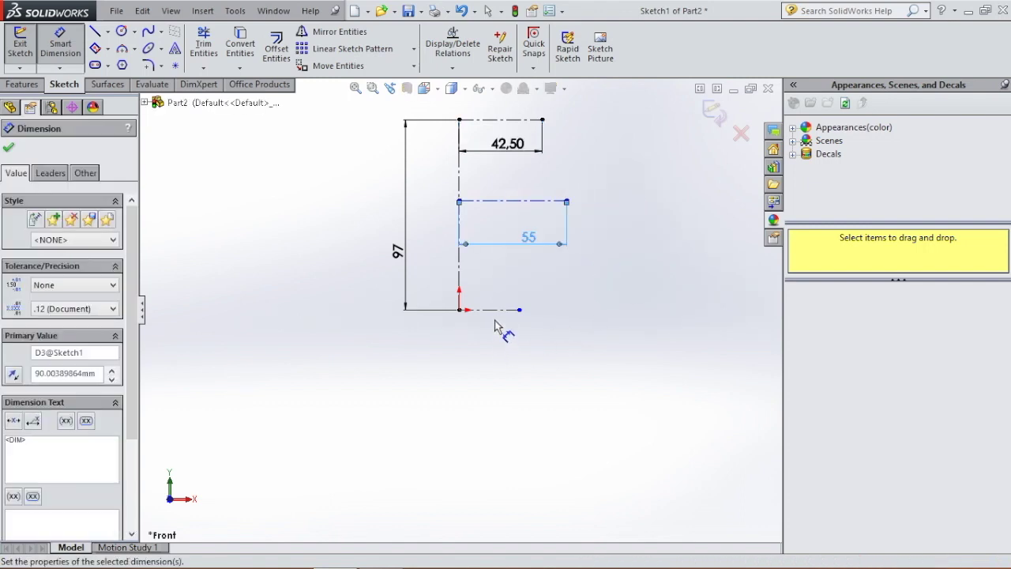
# Step: Dimension the lowest horizontal centerline's length and set it to 20 mm
pyautogui.click(500, 310)
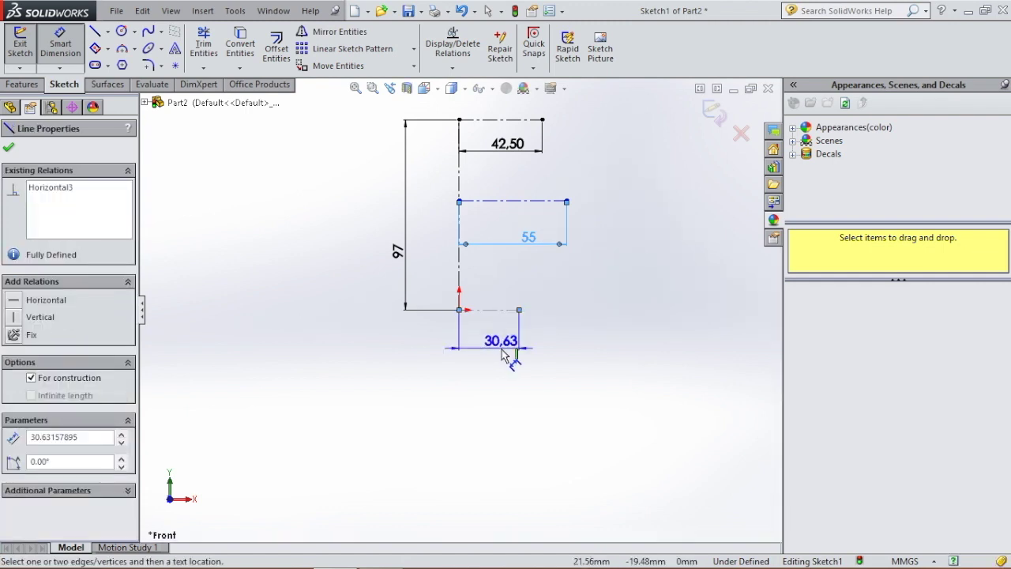
pyautogui.click(500, 353)
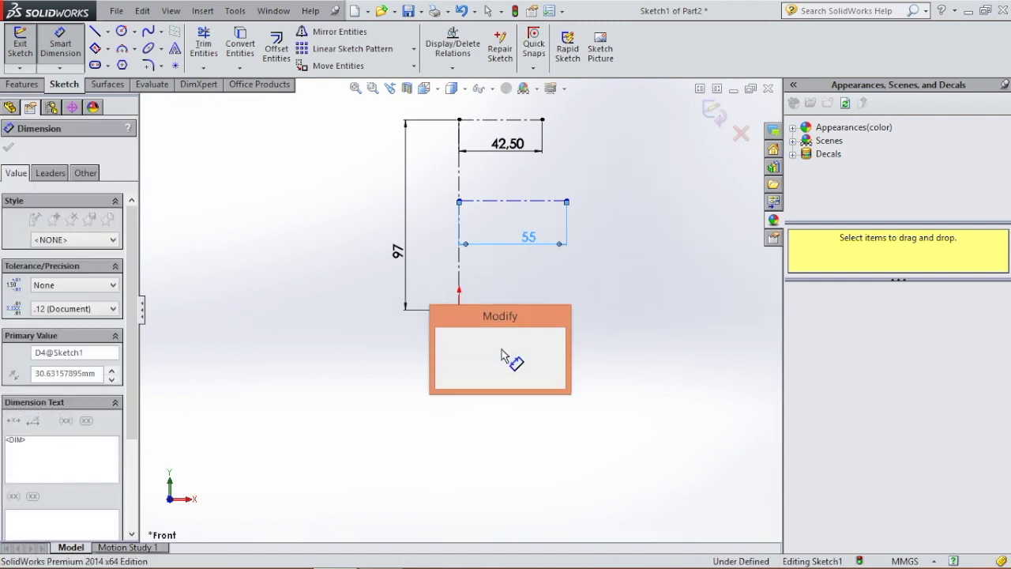
pyautogui.write('20')
pyautogui.press('Return')
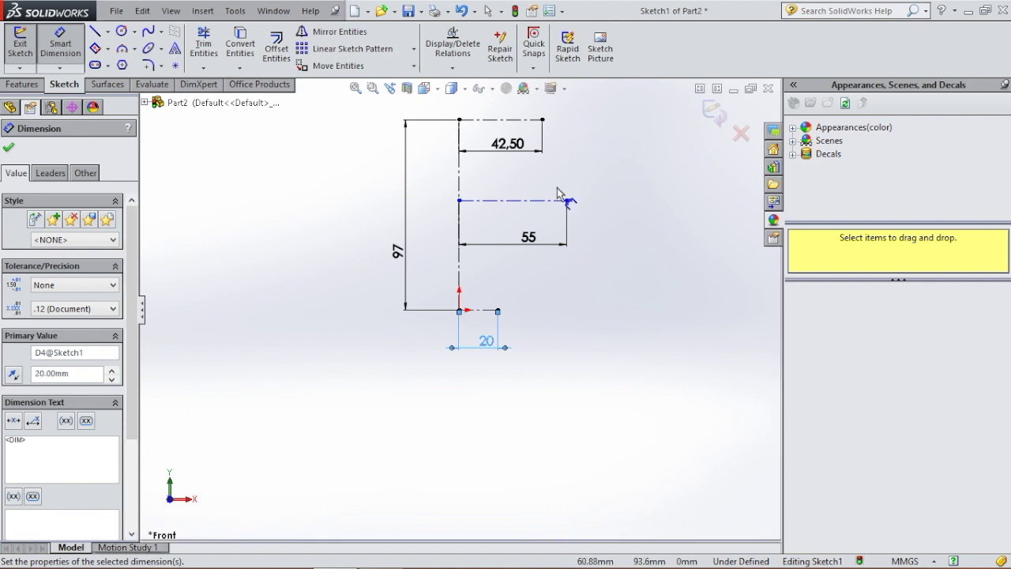
# Step: Dimension the vertical distance between the uppermost and middle horizontal centerlines and set it to 58 mm
pyautogui.click(518, 202)
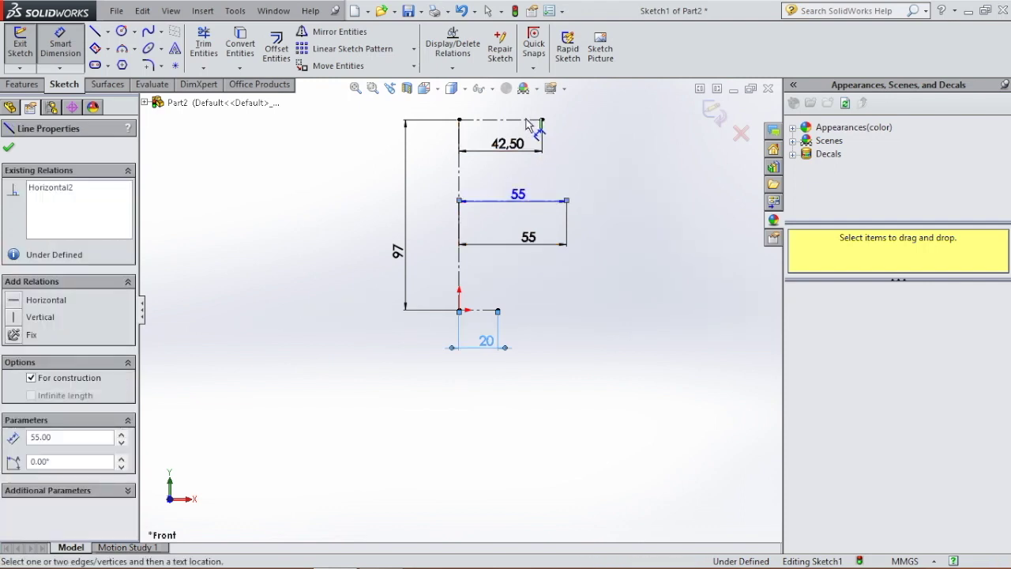
pyautogui.click(528, 121)
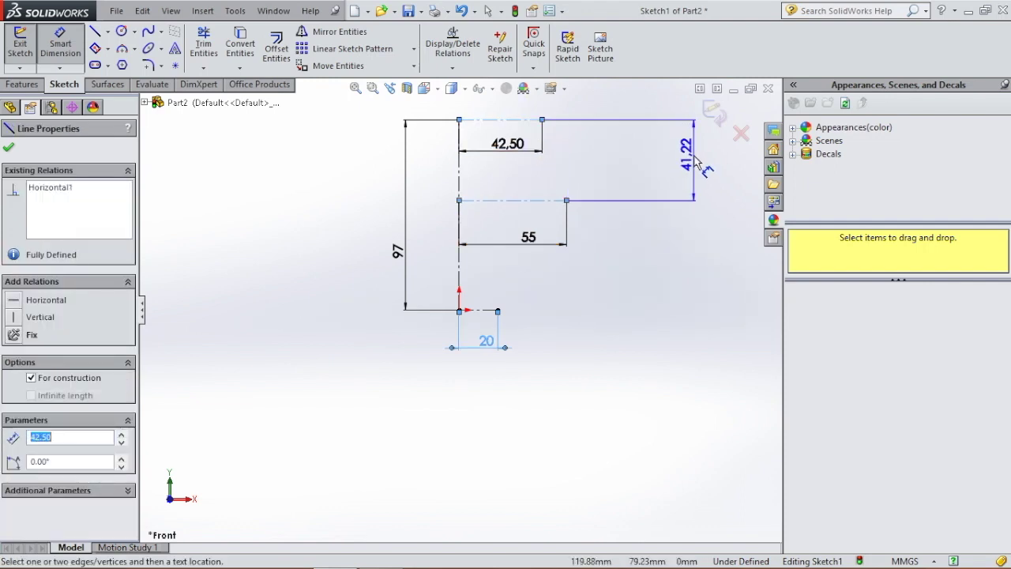
pyautogui.click(696, 162)
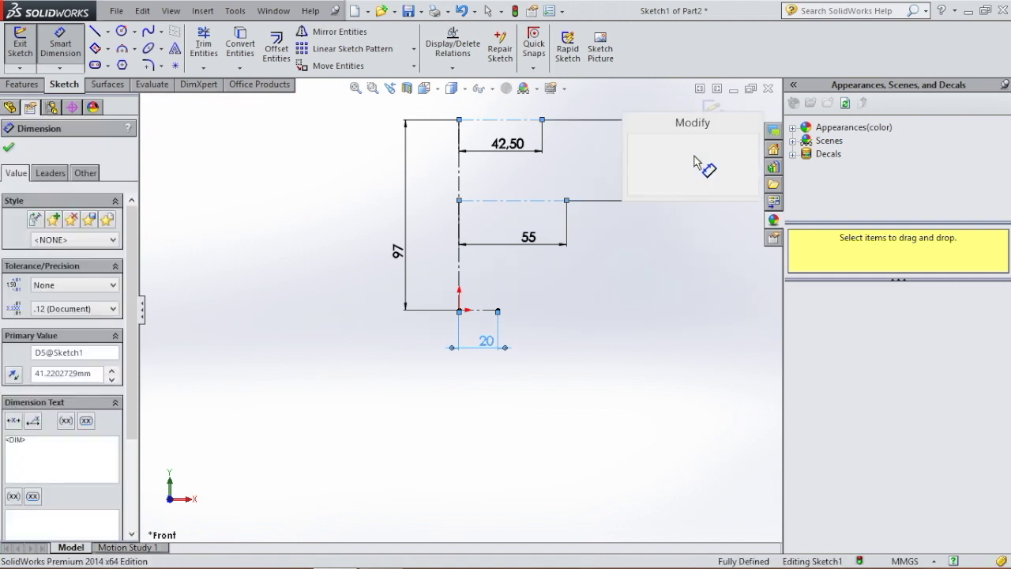
pyautogui.press('Return')
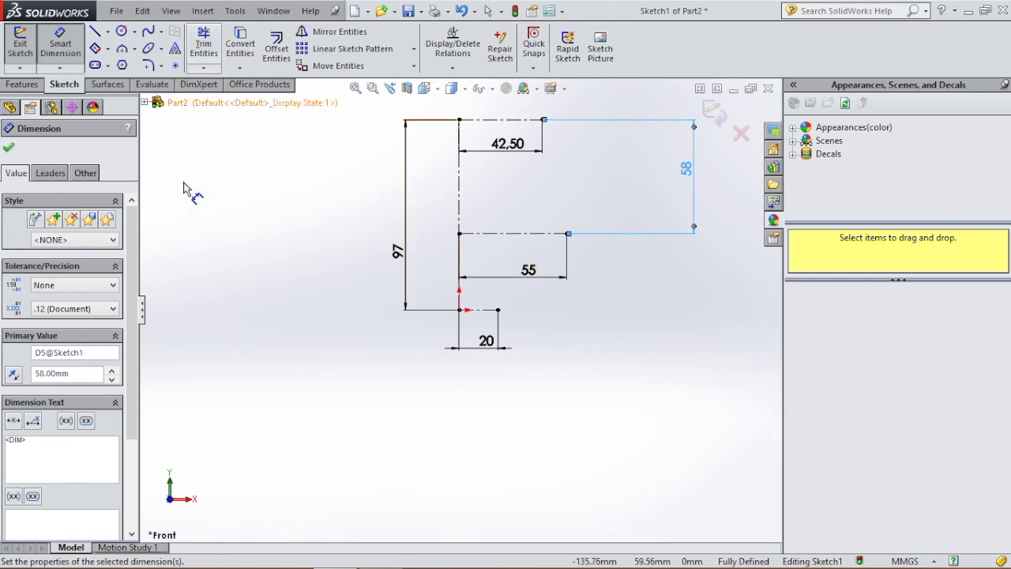
pyautogui.press('Escape')
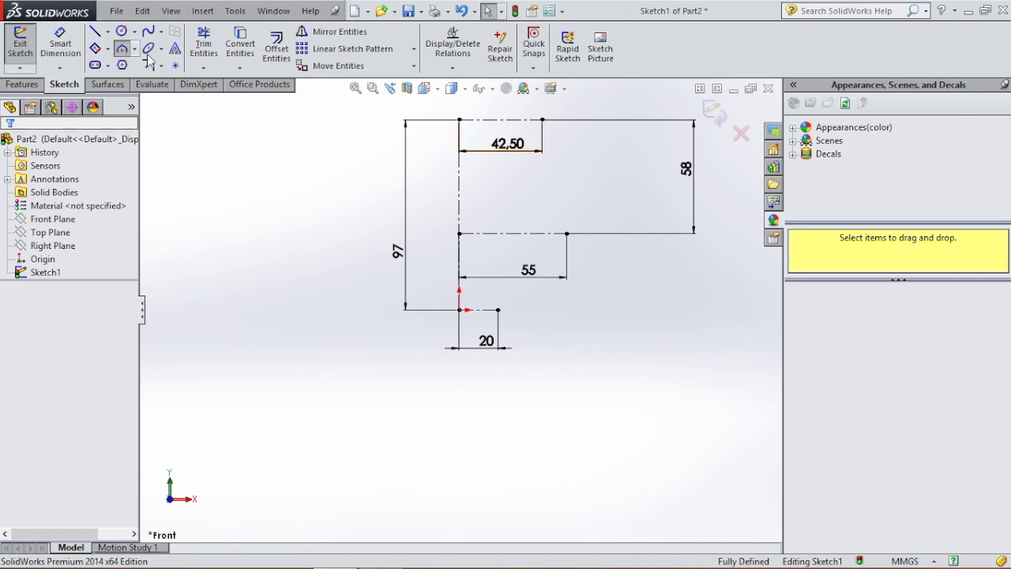
# Step: Draw a three-point arc bulging outward, about 93 mm in radius, between the free ends of the uppermost and middle horizontal centerlines
pyautogui.click(122, 48)
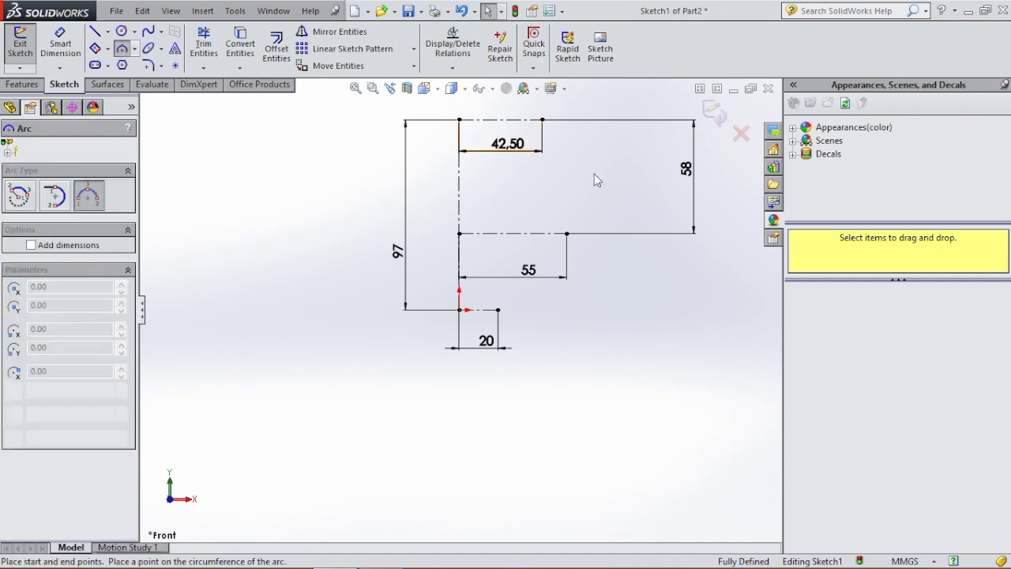
pyautogui.click(542, 119)
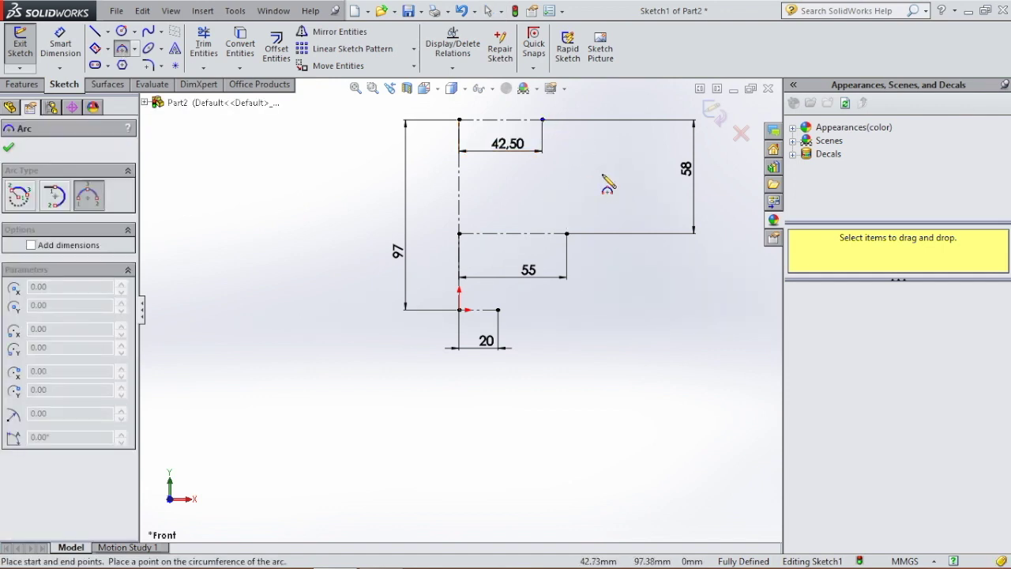
pyautogui.click(567, 232)
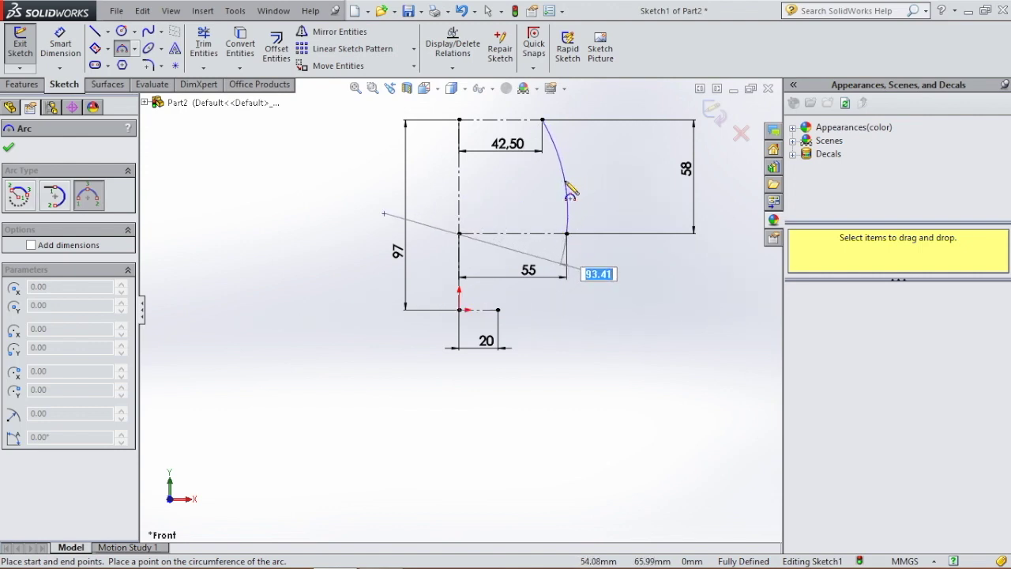
pyautogui.click(566, 189)
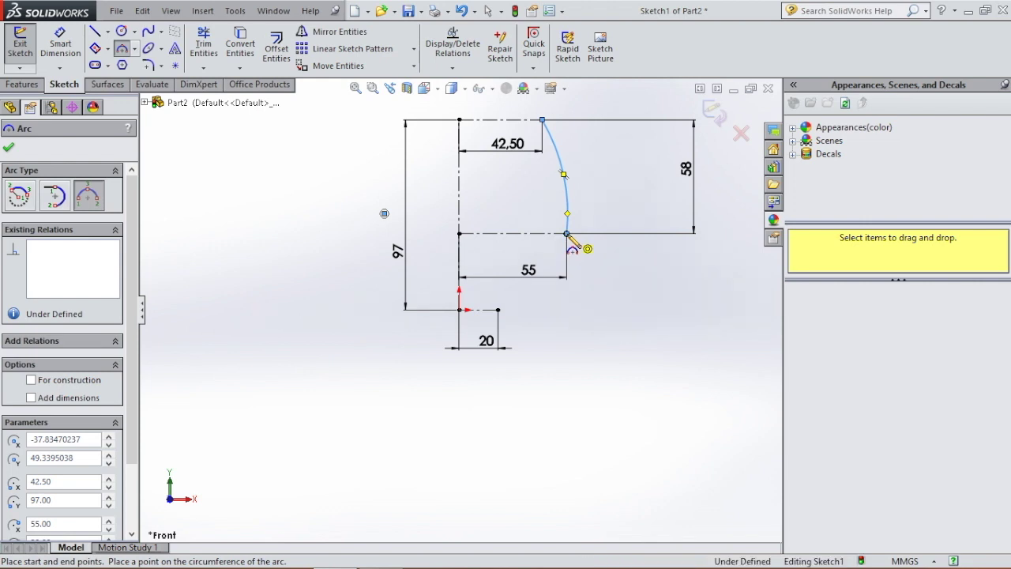
# Step: Draw a three-point arc, about 99 mm in radius, from the middle centerline's free end to the lowest centerline's free end
pyautogui.click(566, 233)
pyautogui.click(498, 310)
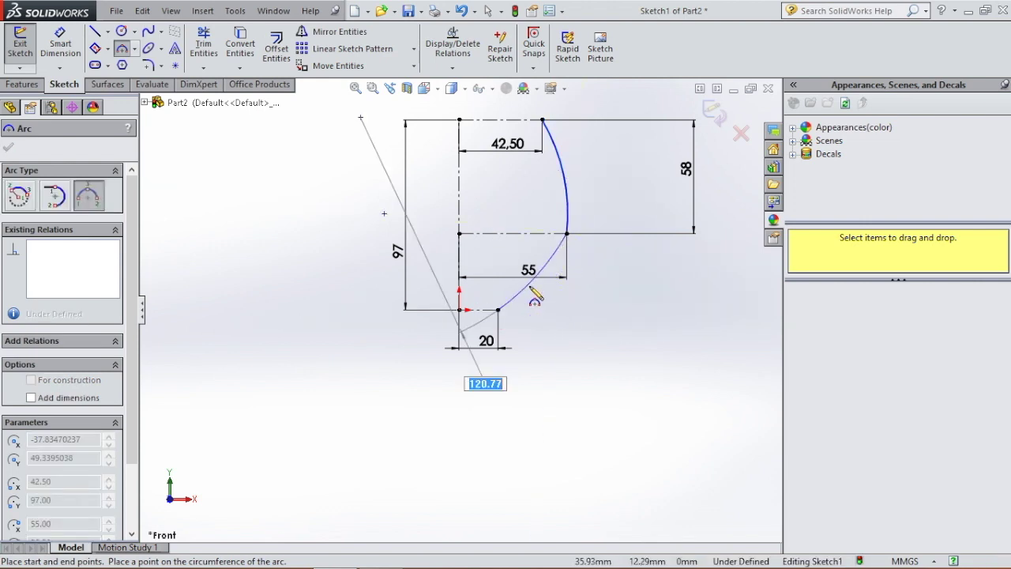
pyautogui.click(594, 322)
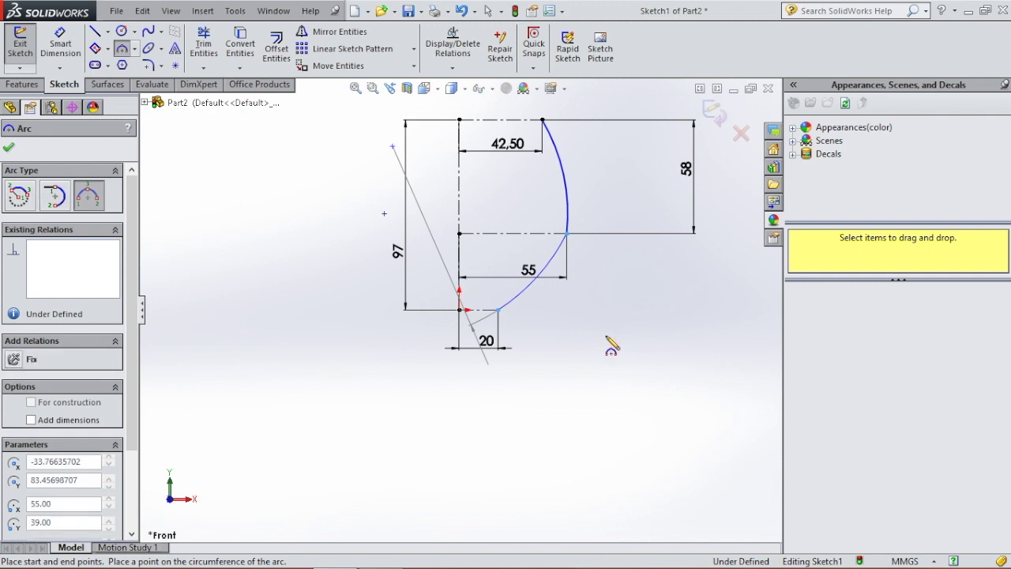
# Step: Draw a three-point arc, about 38 mm in radius, from the lowest centerline's free end to a point directly below the origin
pyautogui.scroll(2, 489, 317)
pyautogui.scroll(2, 487, 316)
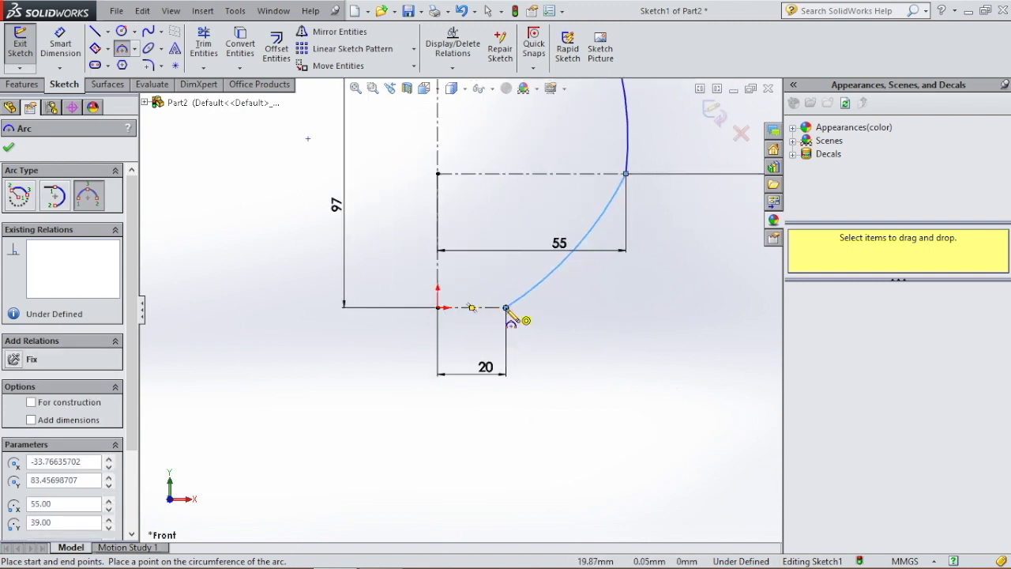
pyautogui.click(506, 309)
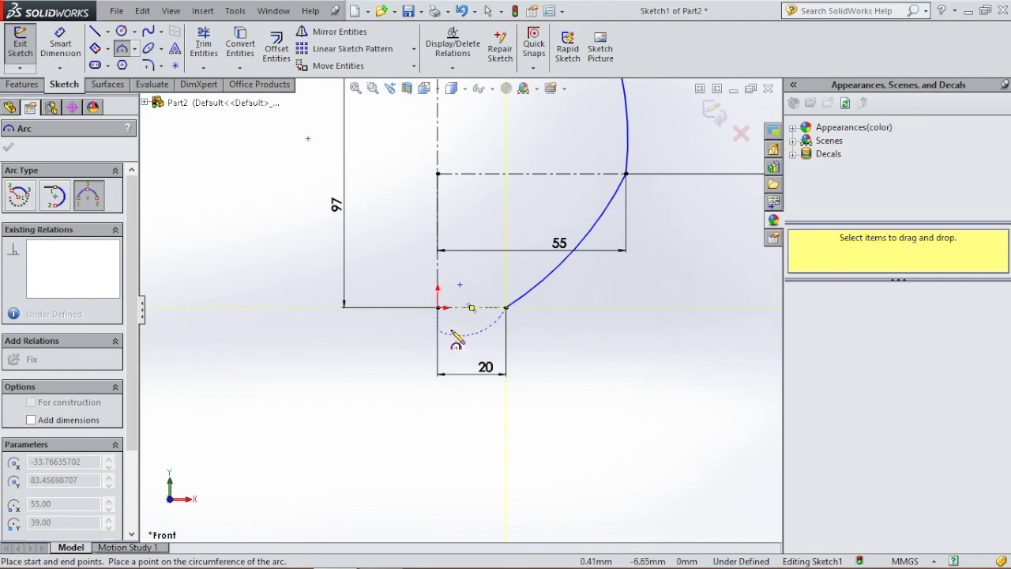
pyautogui.click(411, 328)
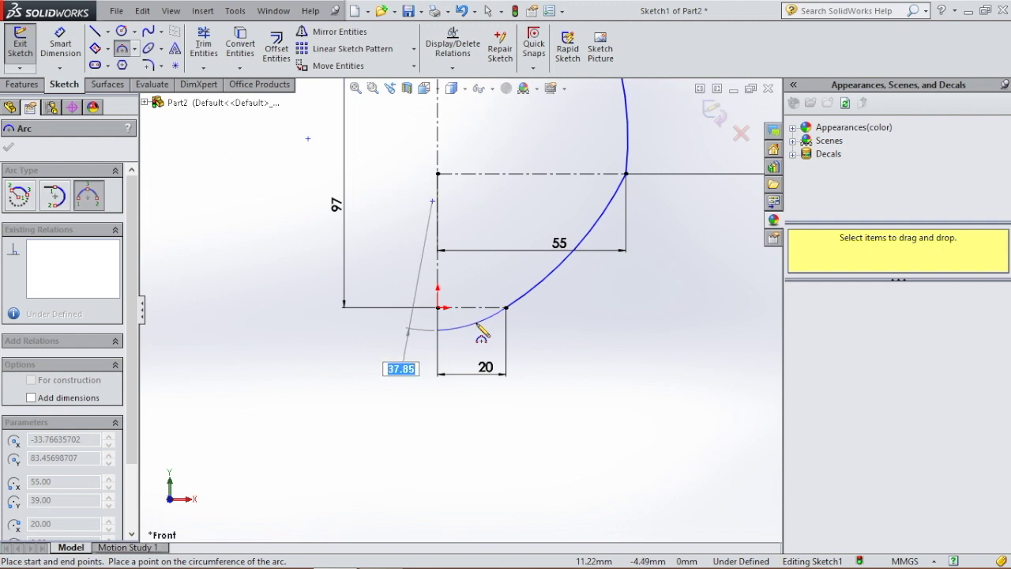
pyautogui.click(477, 323)
pyautogui.press('Escape')
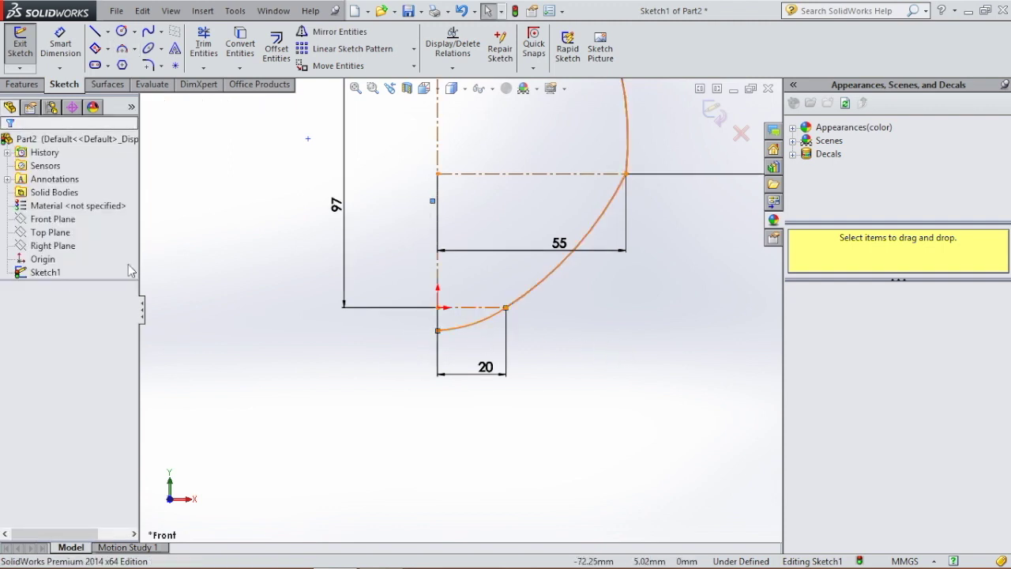
# Step: Draw a centerline about 6.7 mm long from the lowest arc's end up to the origin
pyautogui.click(108, 33)
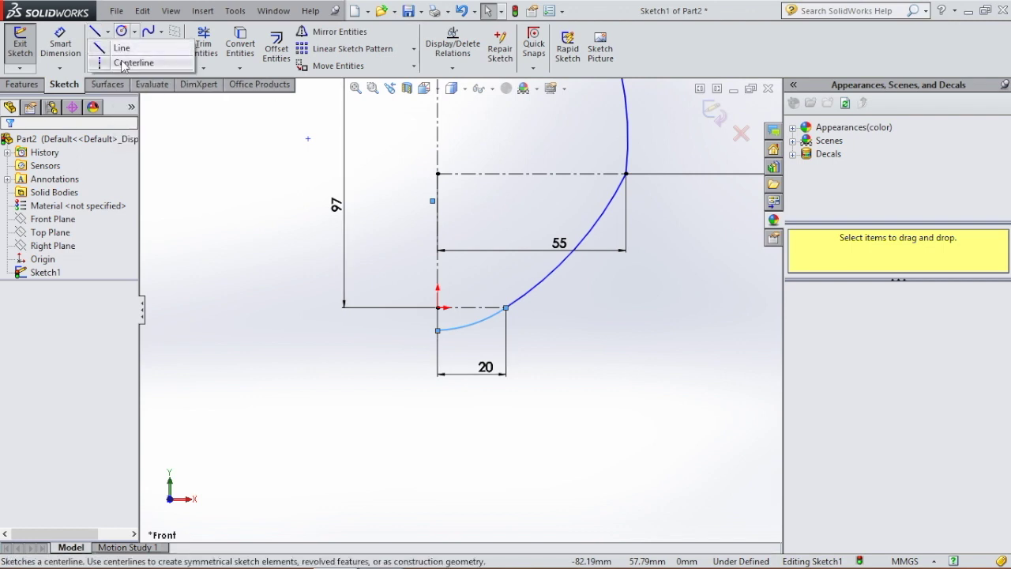
pyautogui.click(122, 66)
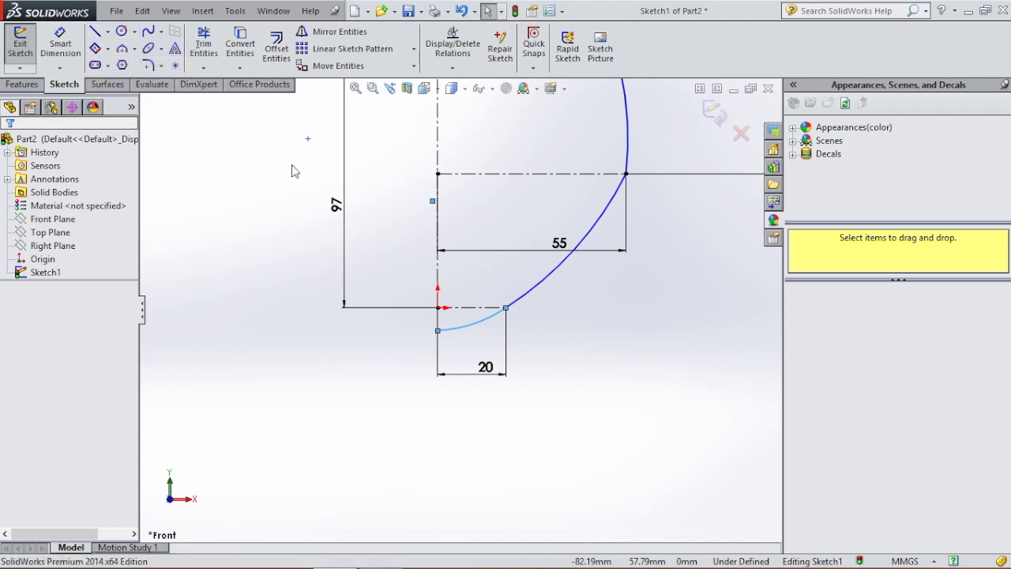
pyautogui.click(438, 331)
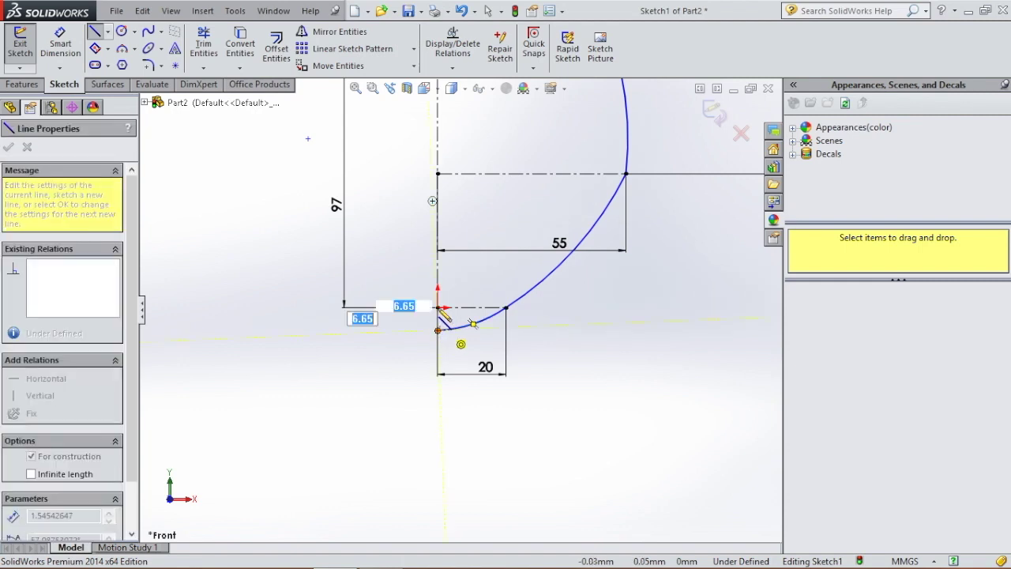
pyautogui.click(438, 308)
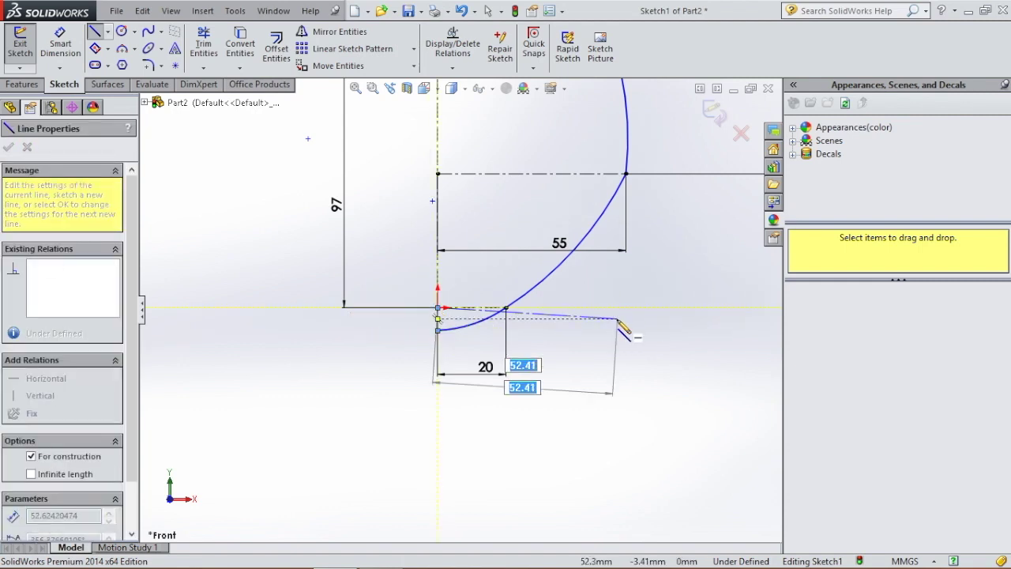
pyautogui.press('Escape')
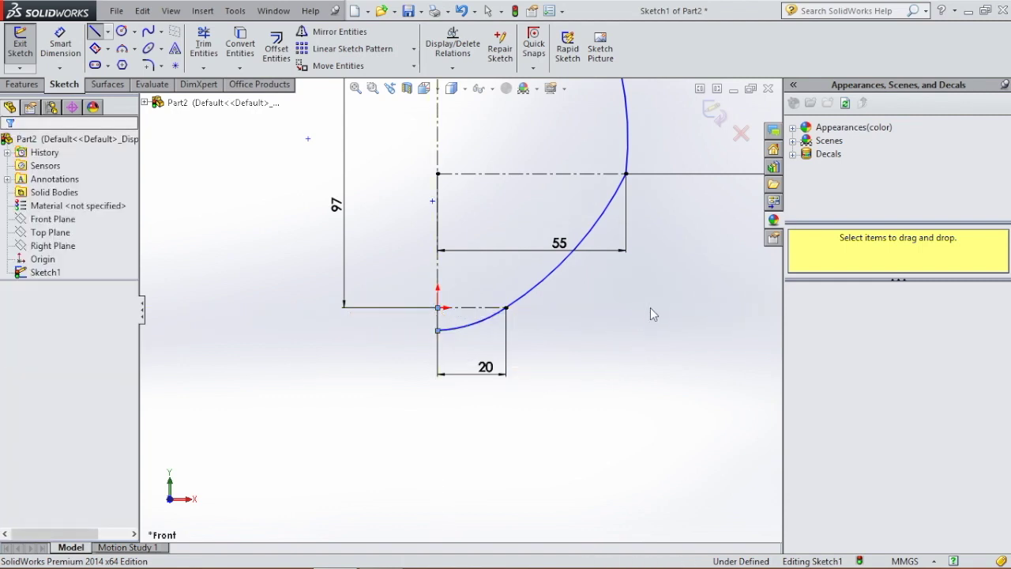
# Step: Dimension the uppermost arc's radius and set it to 130 mm
pyautogui.scroll(3, 652, 301)
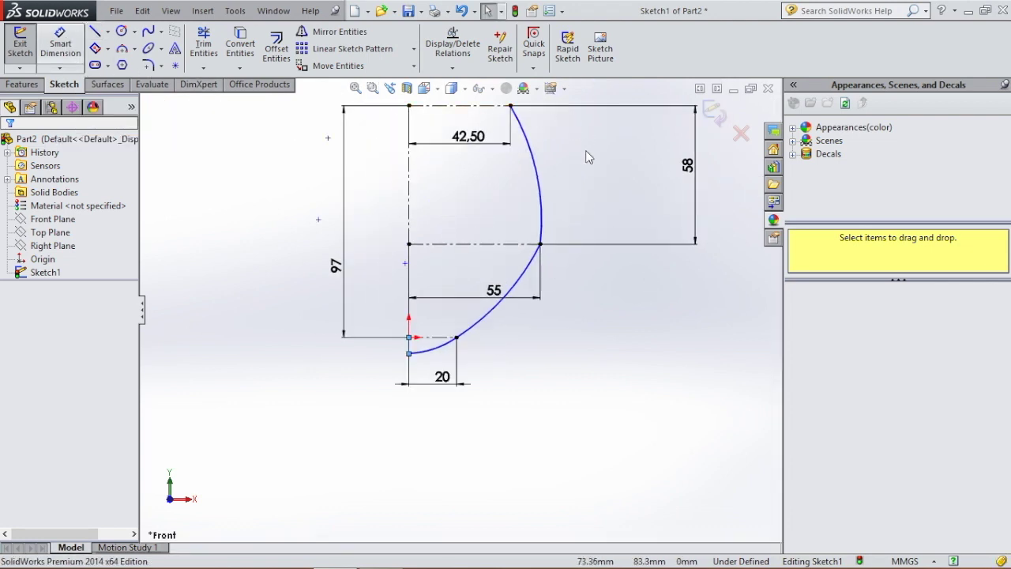
pyautogui.click(60, 44)
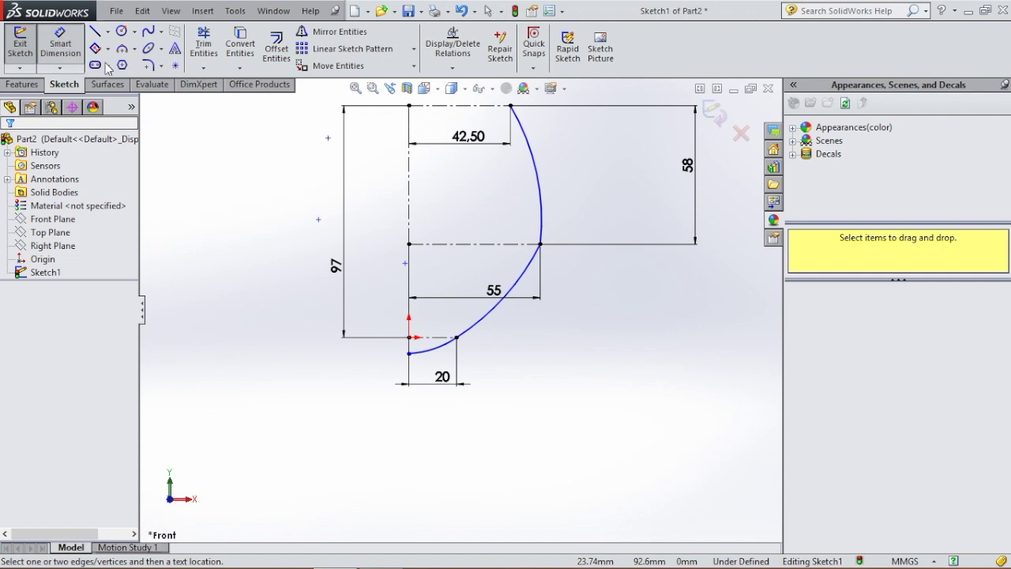
pyautogui.click(540, 182)
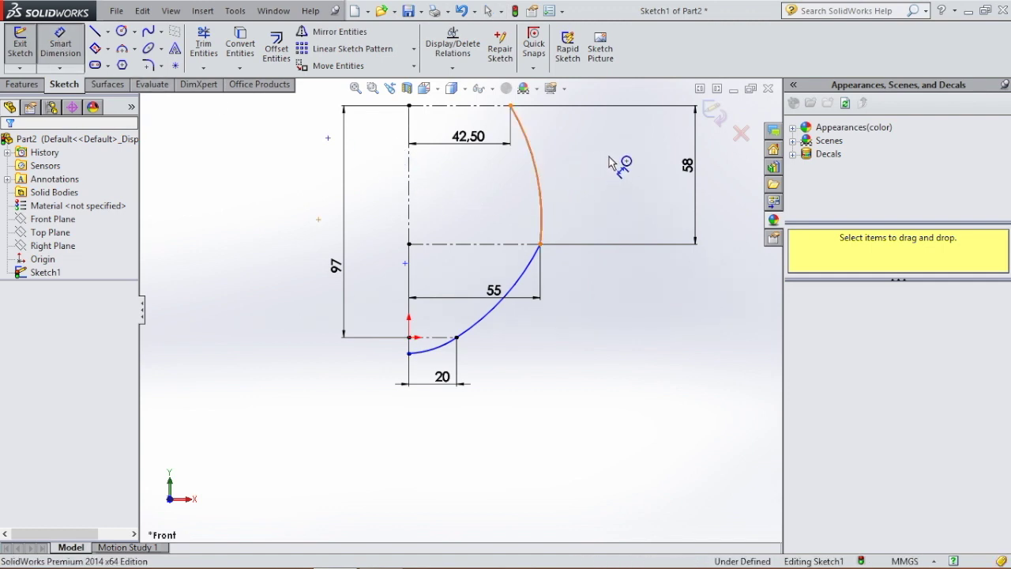
pyautogui.click(570, 150)
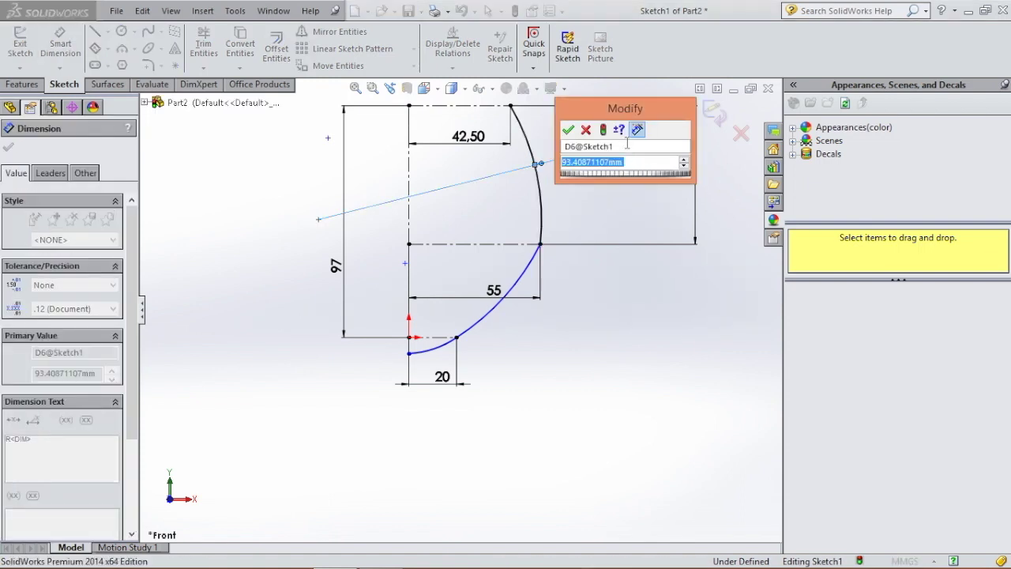
pyautogui.write('130')
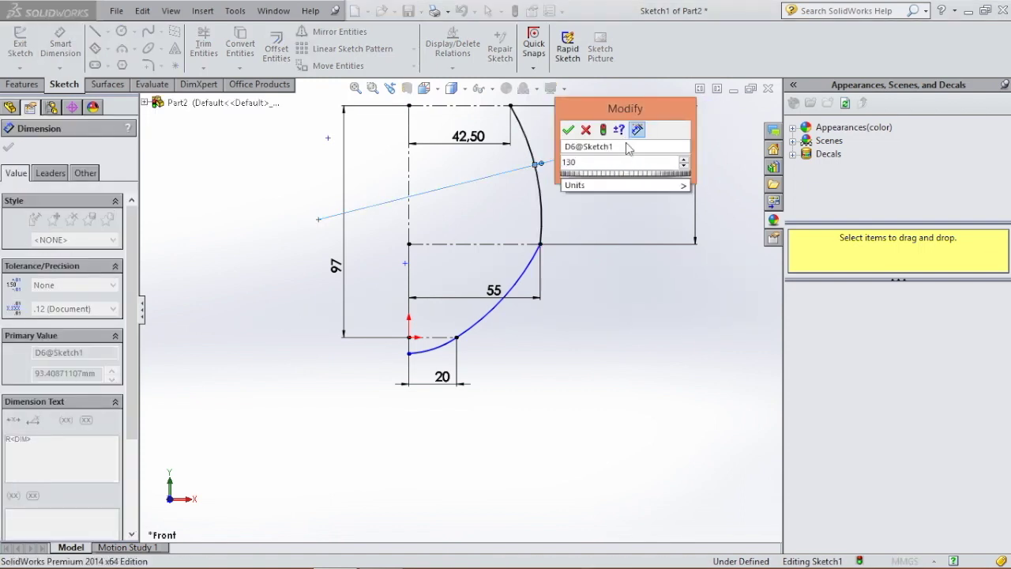
pyautogui.press('Escape')
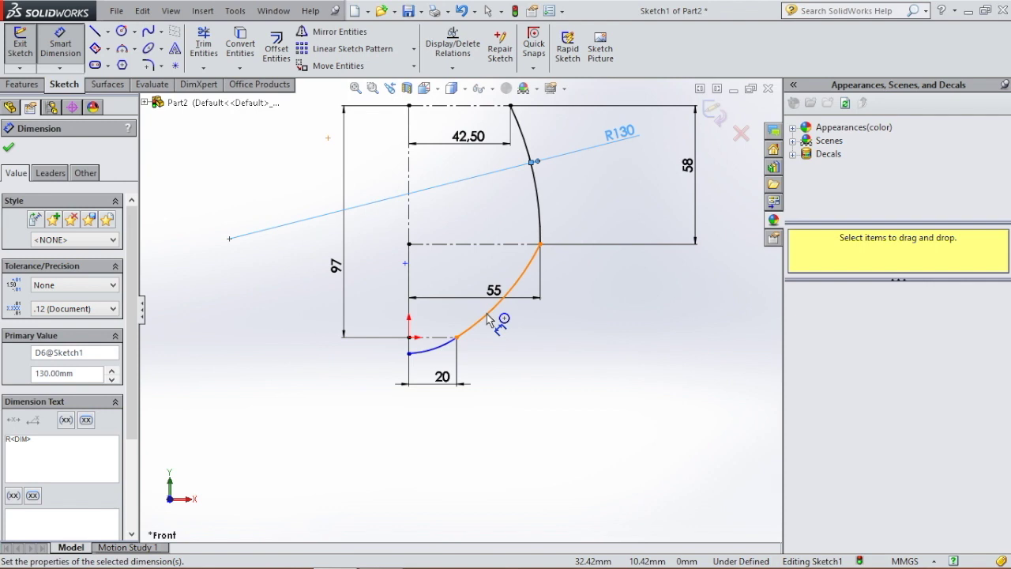
# Step: Dimension the middle arc's radius and set it to 80 mm
pyautogui.click(490, 319)
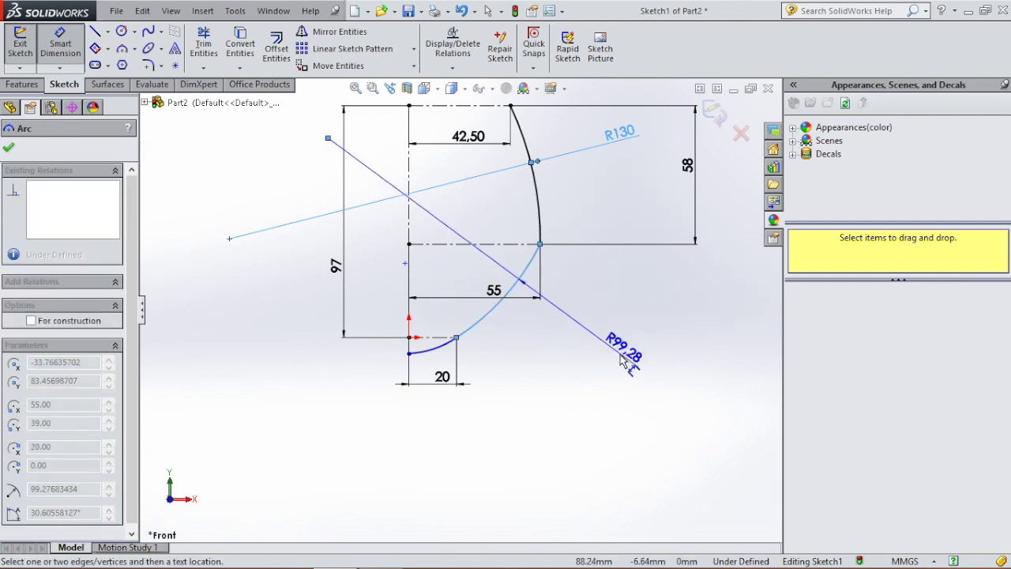
pyautogui.click(623, 359)
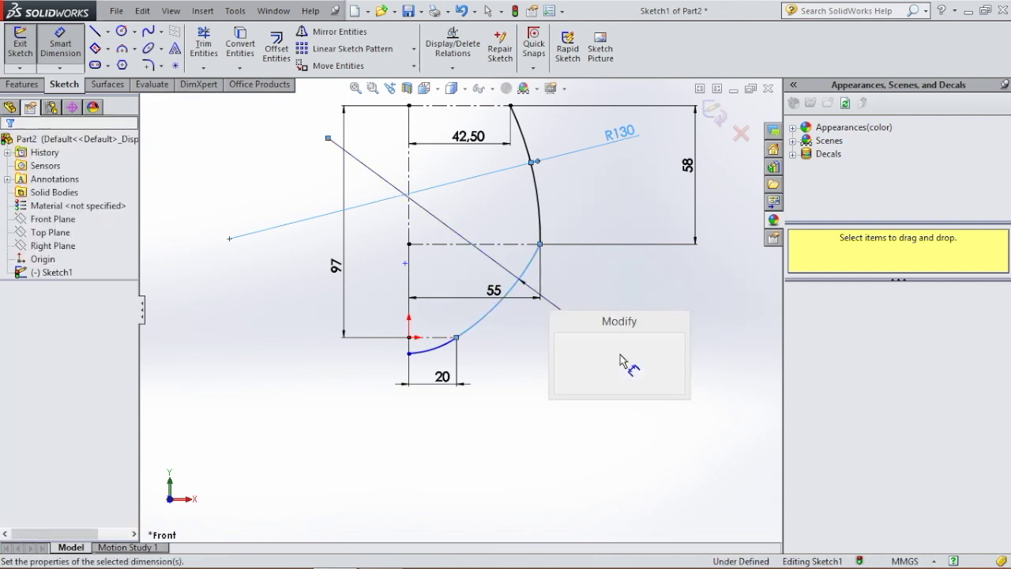
pyautogui.press('Return')
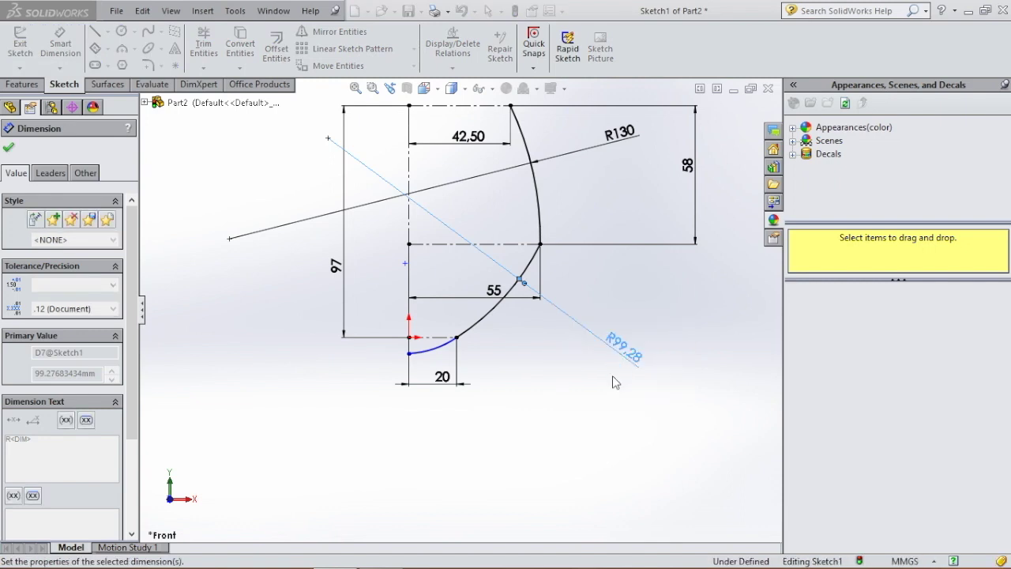
pyautogui.click(463, 365)
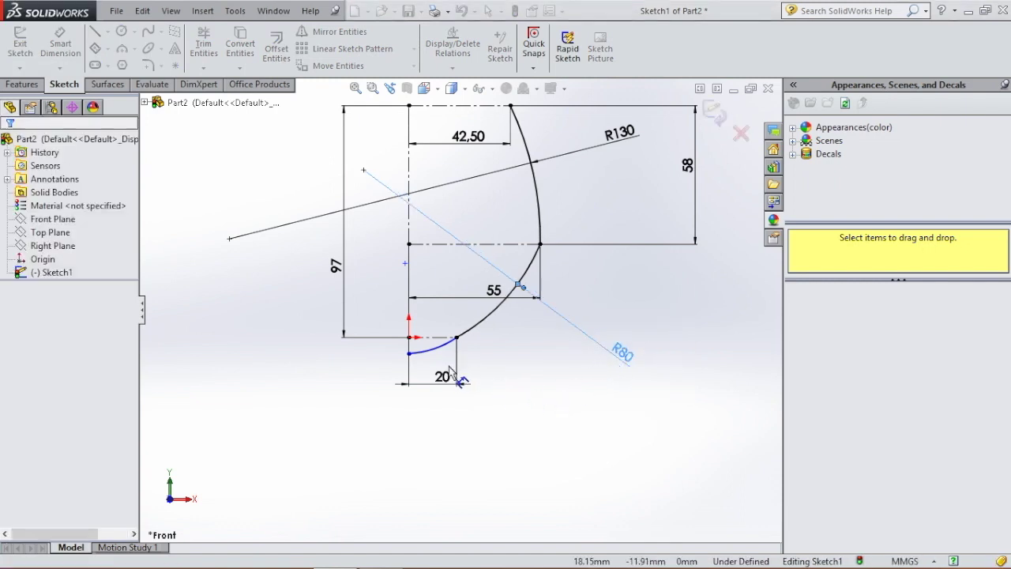
# Step: Make the lowest arc tangent to the middle arc
pyautogui.scroll(-3, 440, 361)
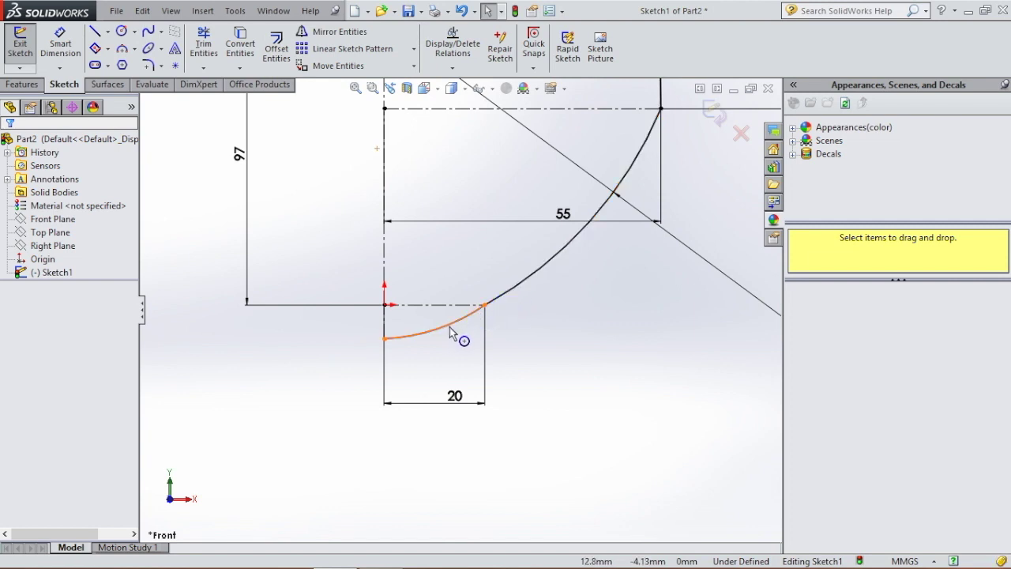
pyautogui.click(510, 290)
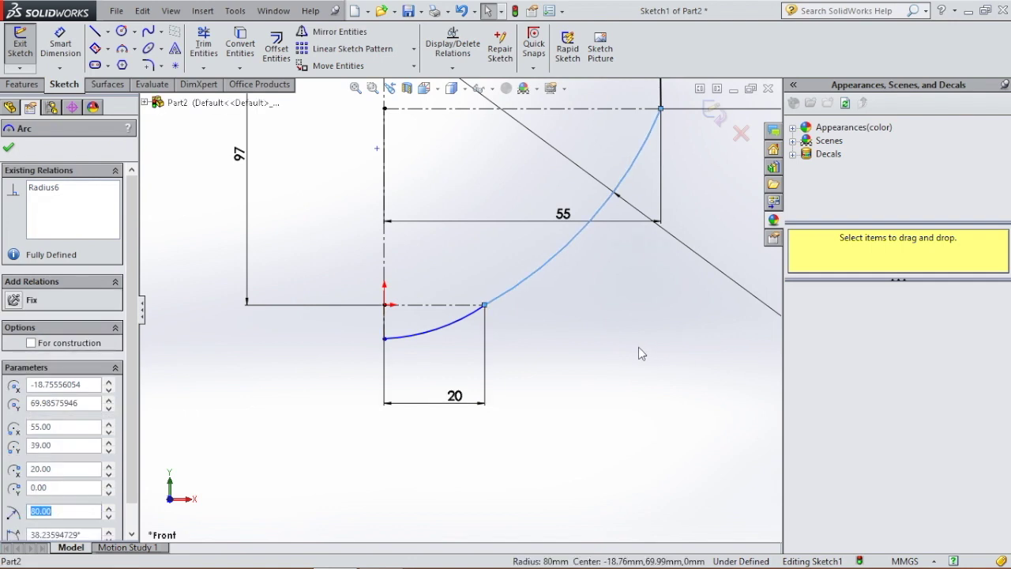
pyautogui.keyDown('ctrl'); pyautogui.click(430, 336); pyautogui.keyUp('ctrl')
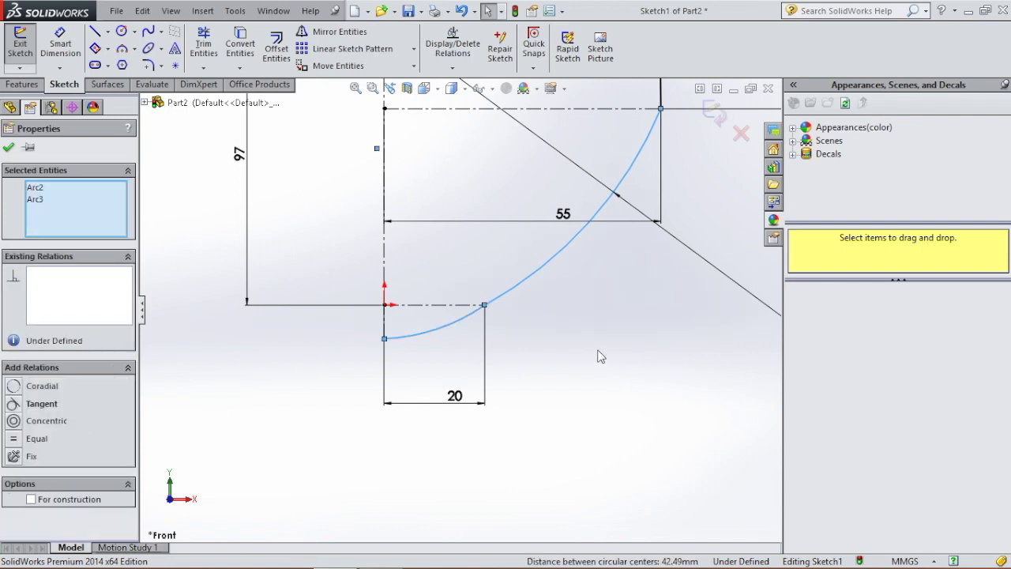
pyautogui.click(35, 403)
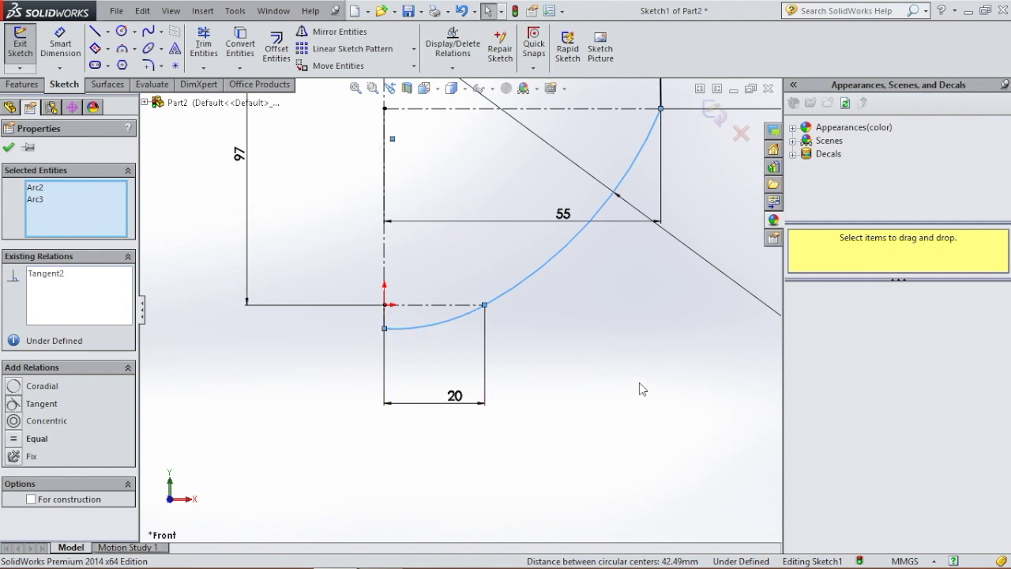
pyautogui.click(557, 344)
# Step: Draw a horizontal centerline about 11.7 mm long from the lowest arc's end below the origin, extending away from the arc
pyautogui.scroll(-2, 269, 316)
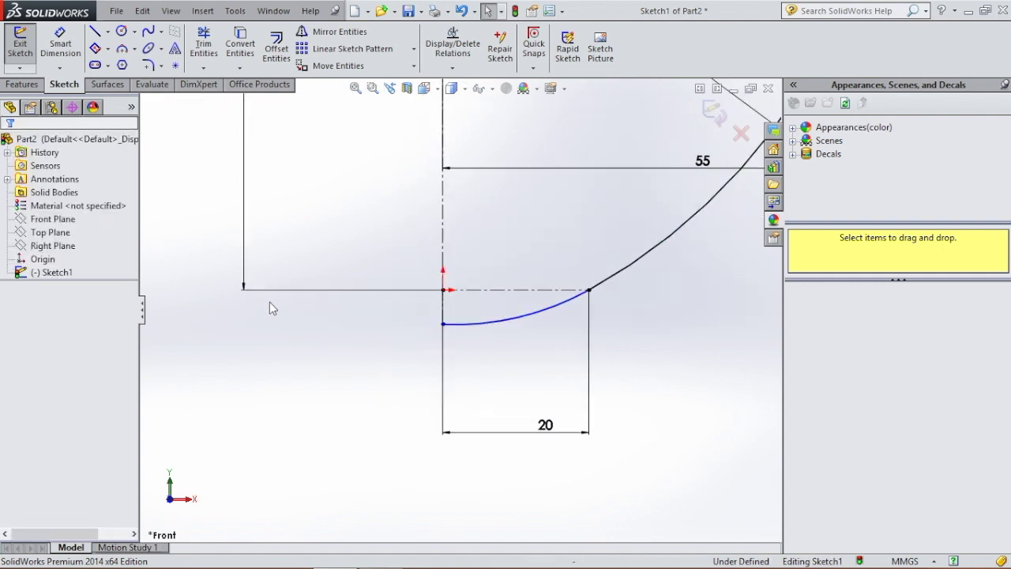
pyautogui.click(108, 32)
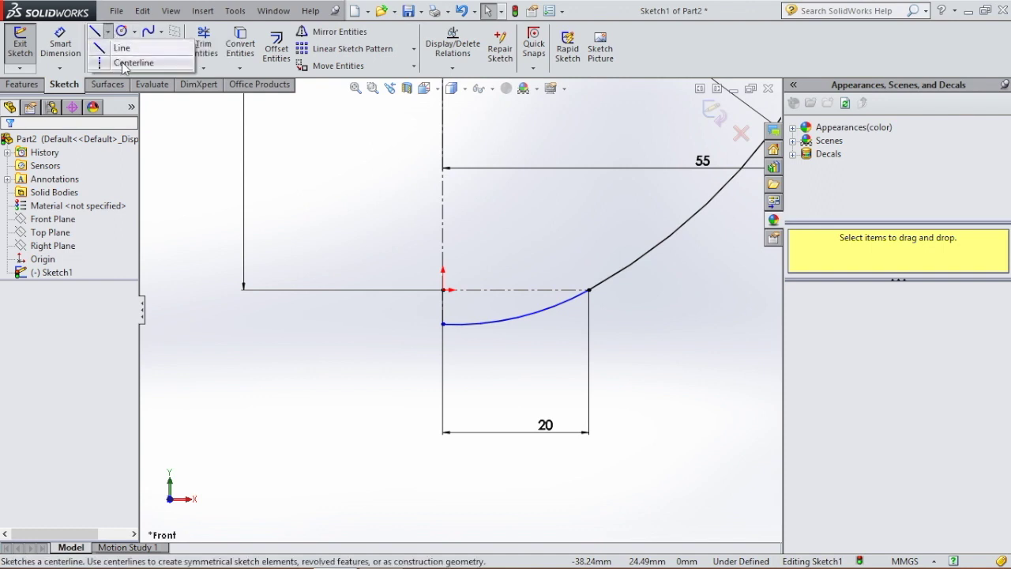
pyautogui.click(124, 65)
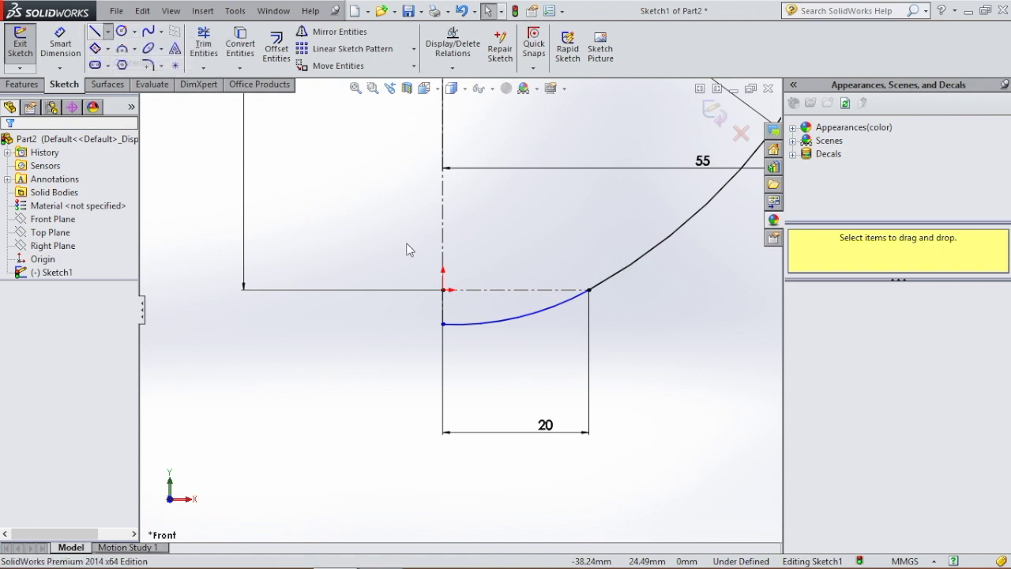
pyautogui.click(442, 324)
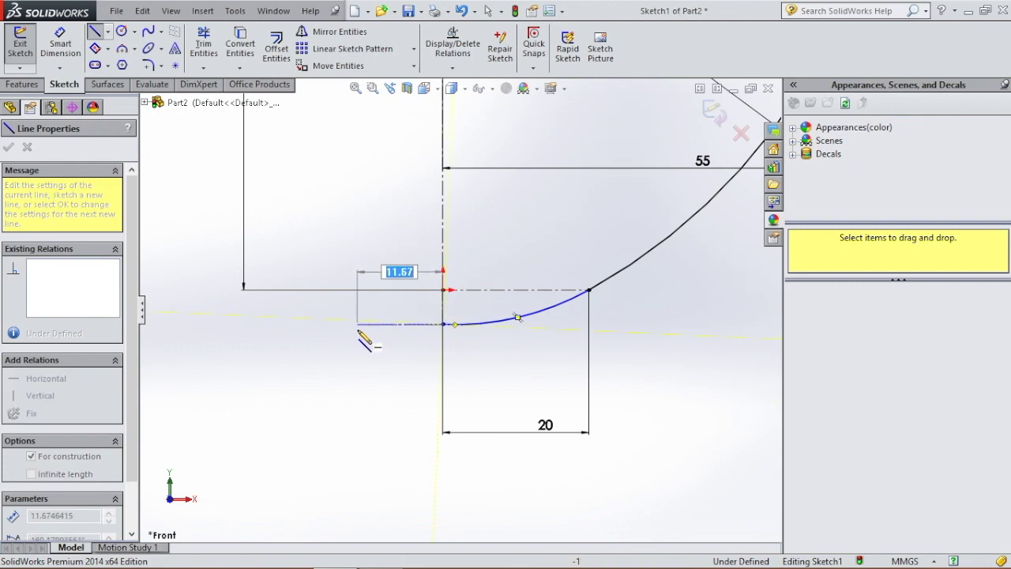
pyautogui.click(358, 324)
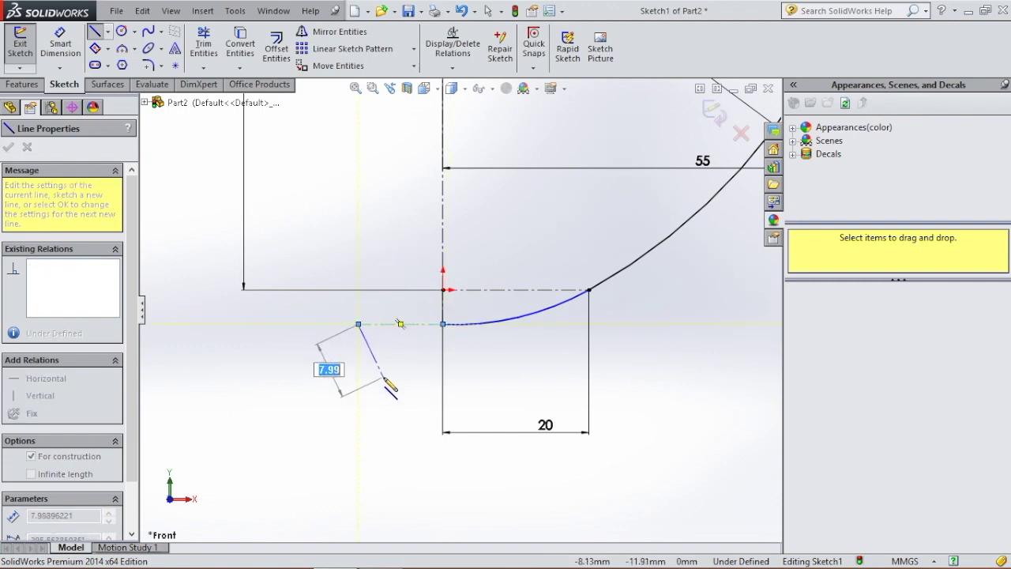
pyautogui.doubleClick(382, 374)
pyautogui.press('Escape')
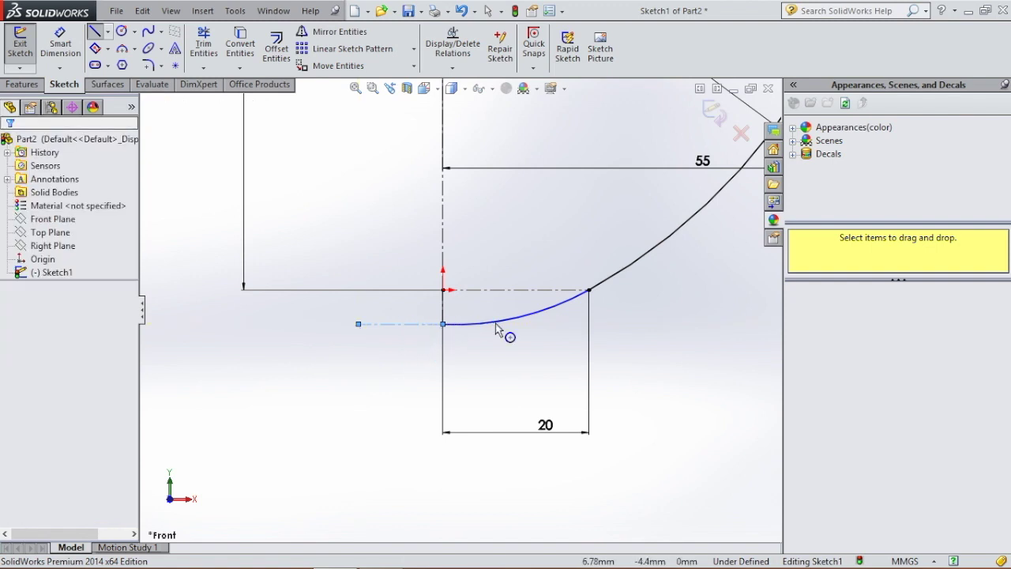
pyautogui.press('Escape')
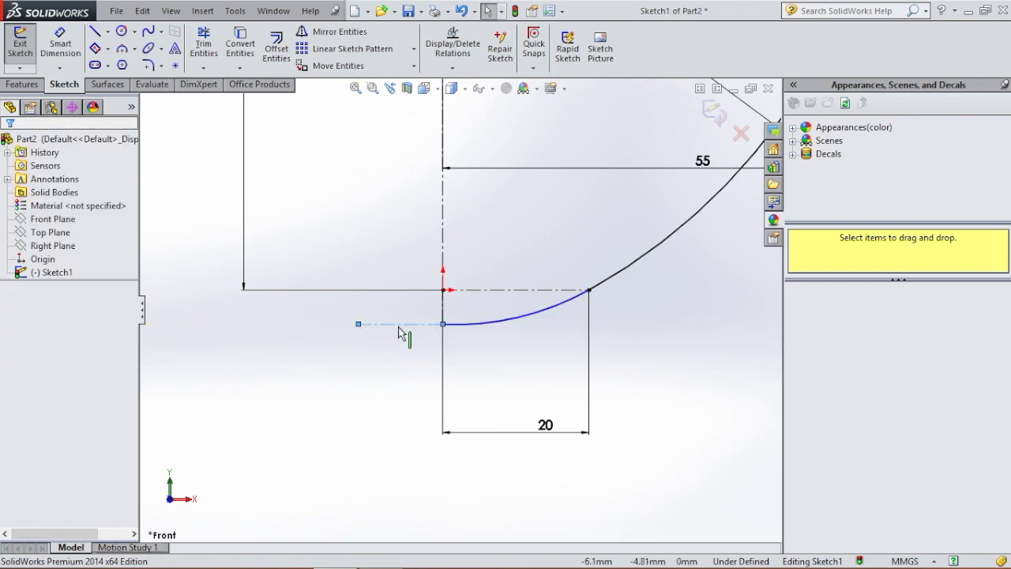
# Step: Make the lowest arc tangent to the short horizontal centerline at its lower end
pyautogui.click(517, 324)
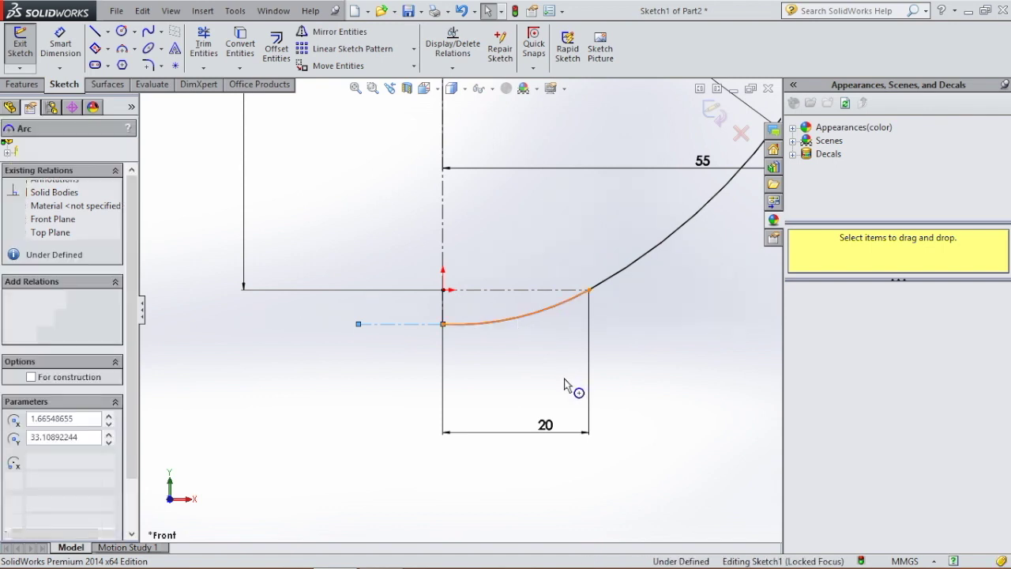
pyautogui.click(390, 326)
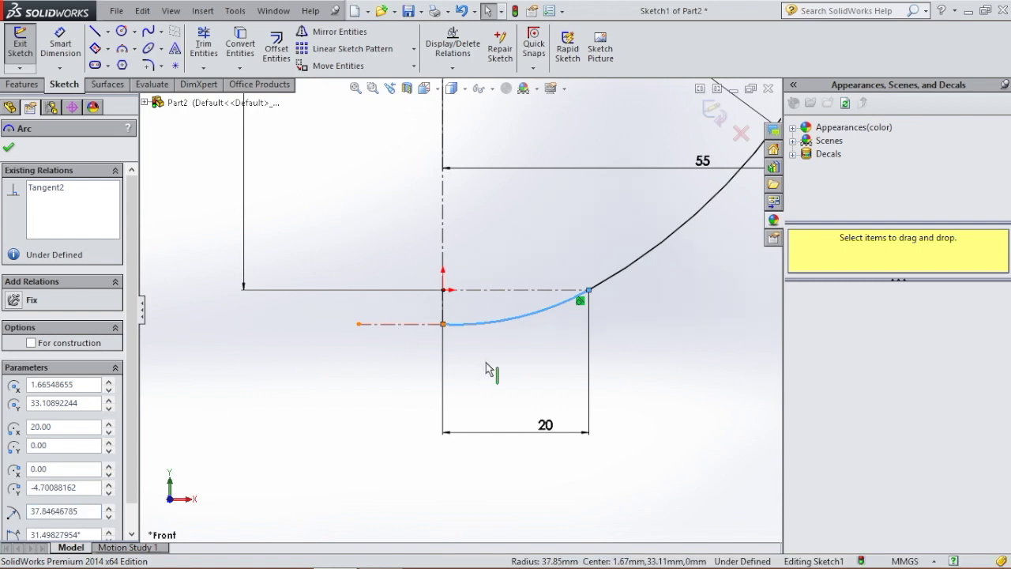
pyautogui.keyDown('ctrl'); pyautogui.click(473, 323); pyautogui.keyUp('ctrl')
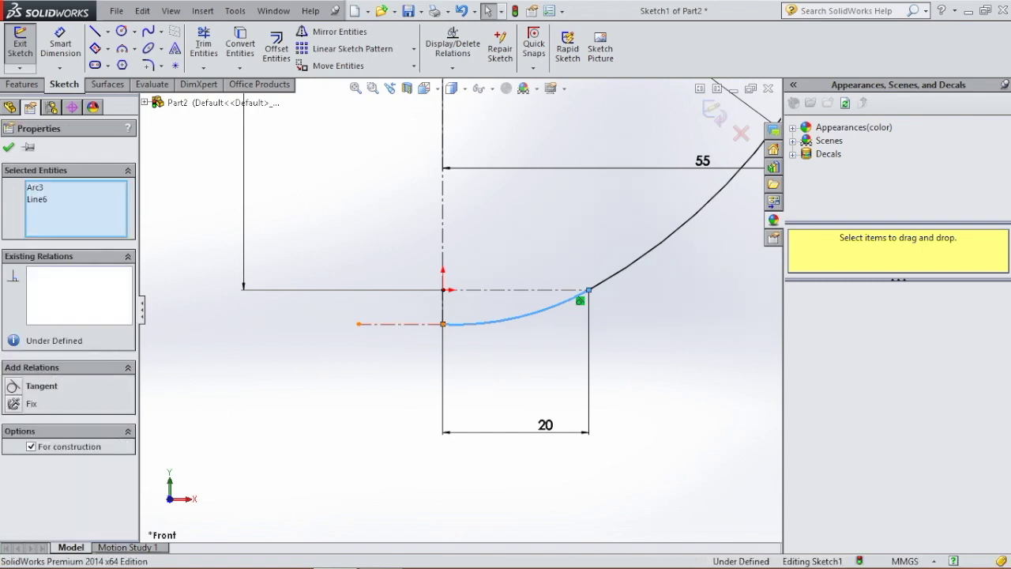
pyautogui.click(14, 386)
pyautogui.click(669, 307)
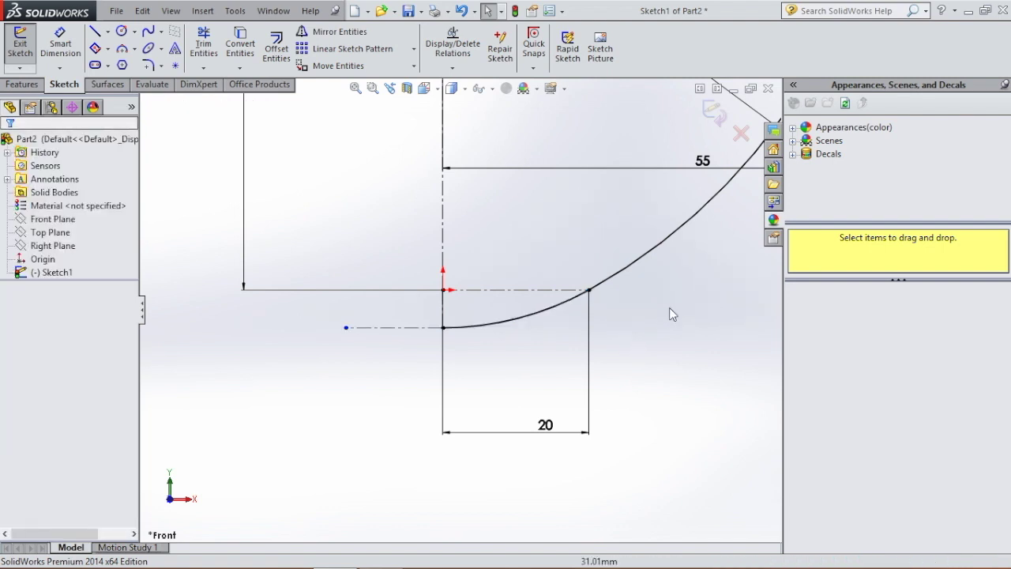